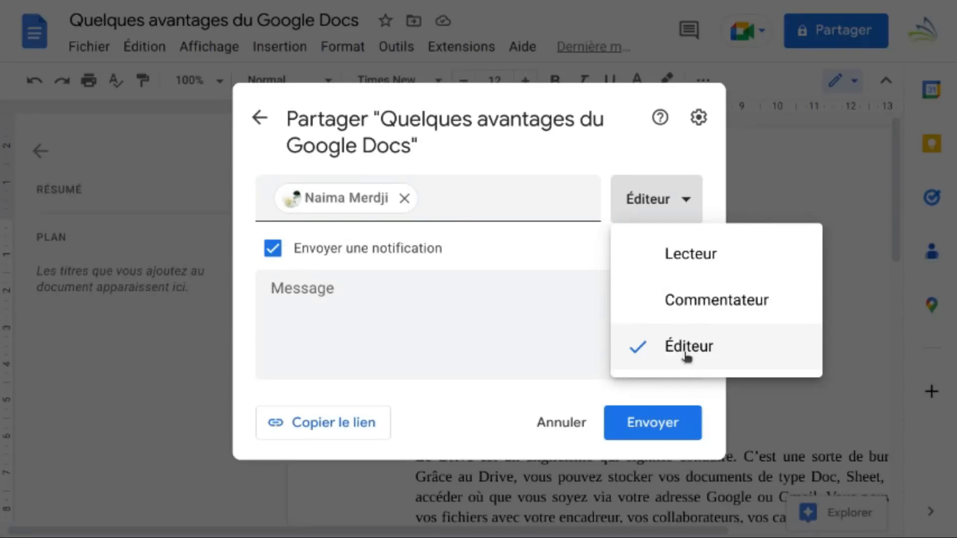
# Cancel the pending collaborator invitation and close the document's sharing settings.
pyautogui.click(536, 404)
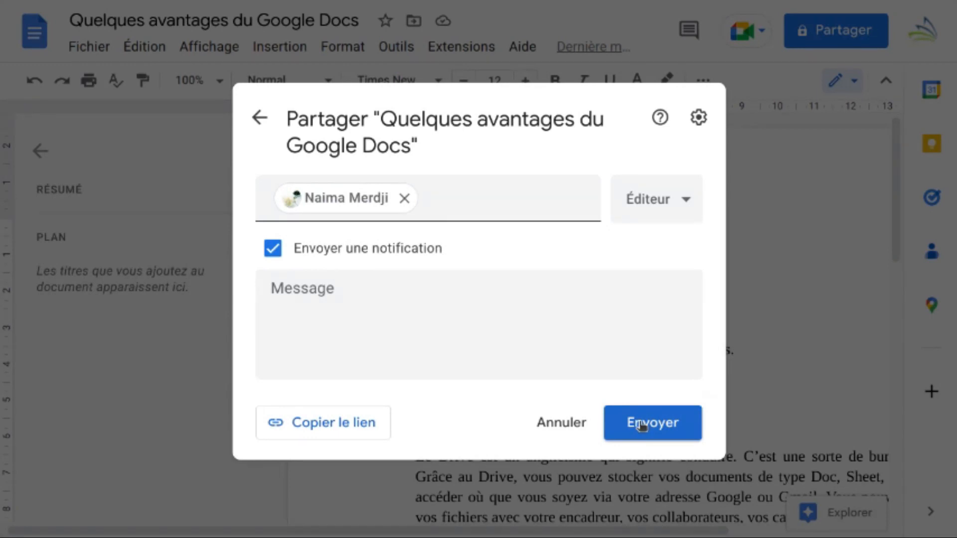
pyautogui.click(549, 423)
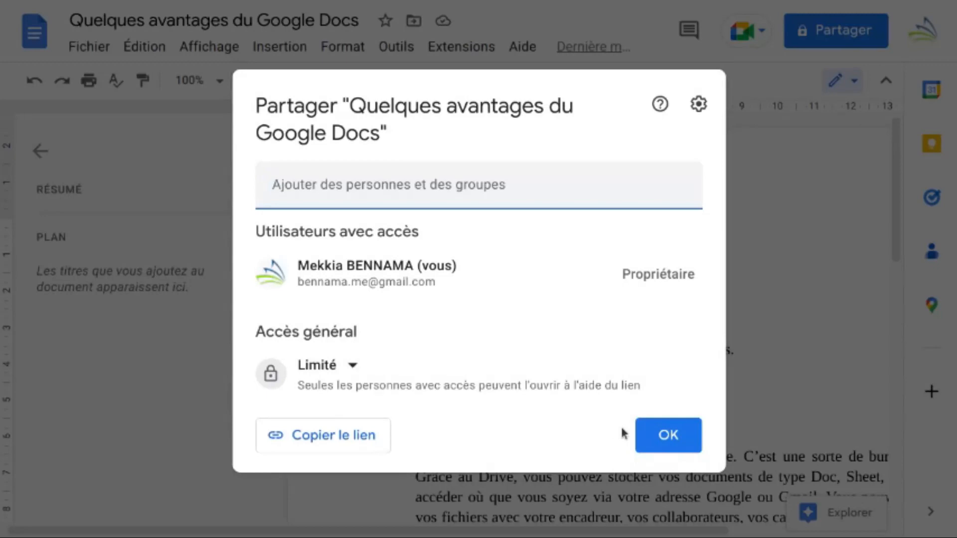
pyautogui.click(659, 435)
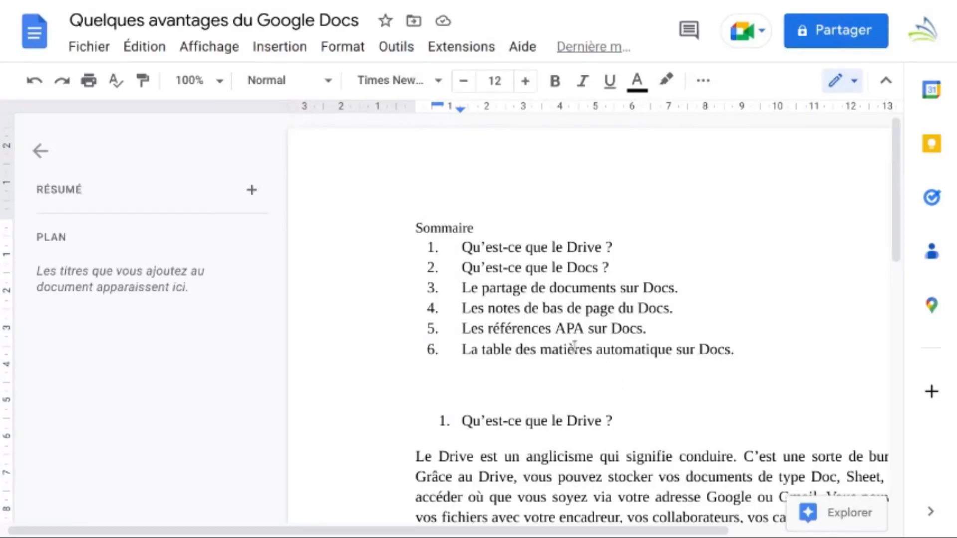
# Switch to full-screen mode and highlight the summary entry "Les notes de bas de page du Docs.".
pyautogui.press('F11')
pyautogui.doubleClick(505, 255)
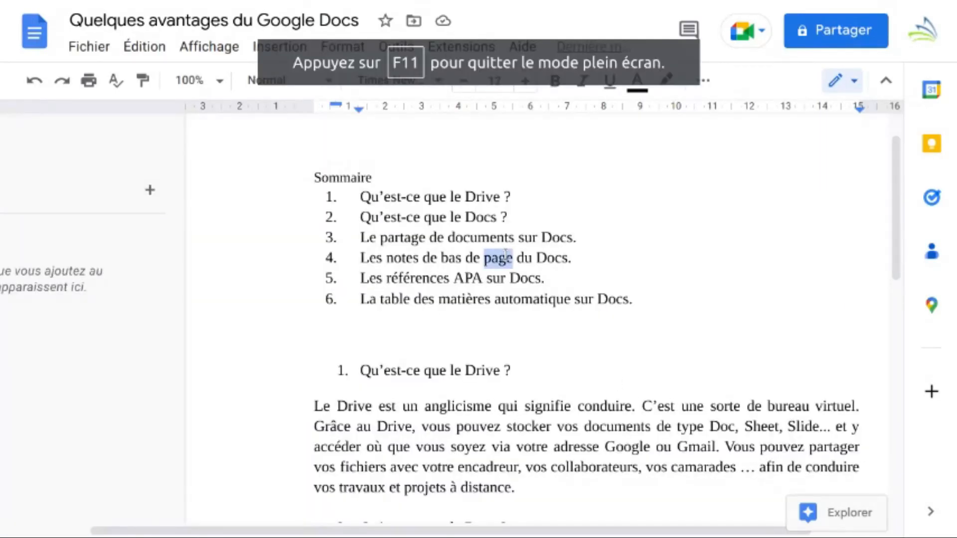
pyautogui.tripleClick(505, 254)
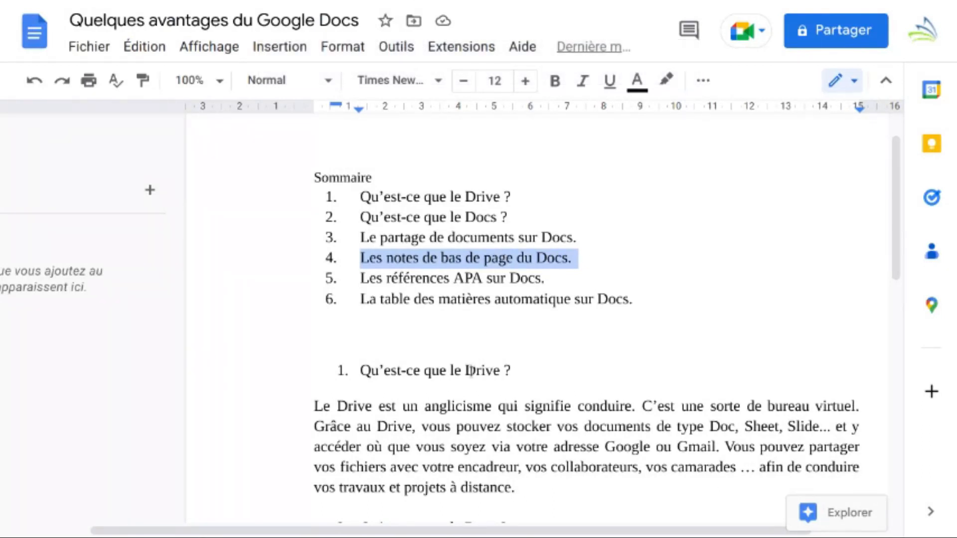
# Insert a footnote right after the word "conduire" in the paragraph under "Qu'est-ce que le Drive ?".
pyautogui.scroll(-2, 471, 370)
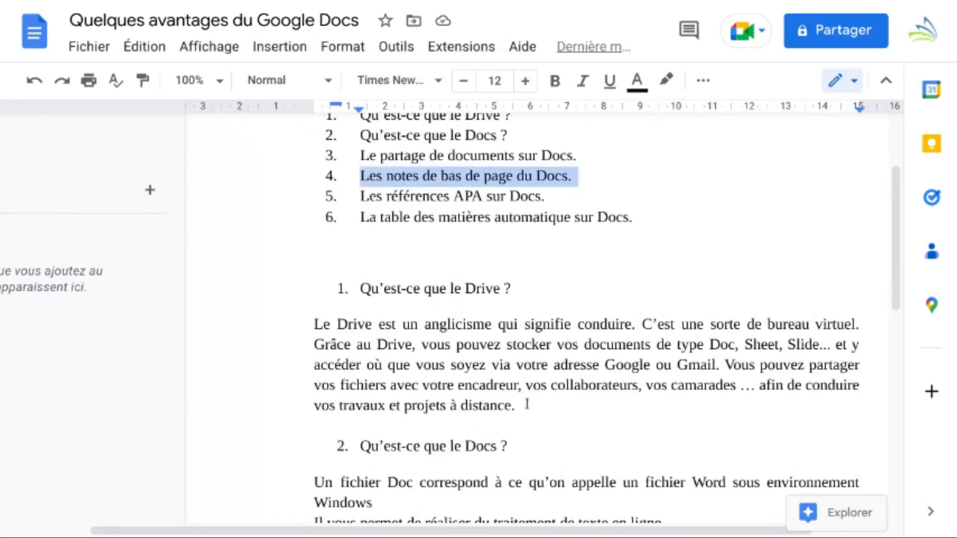
pyautogui.click(631, 323)
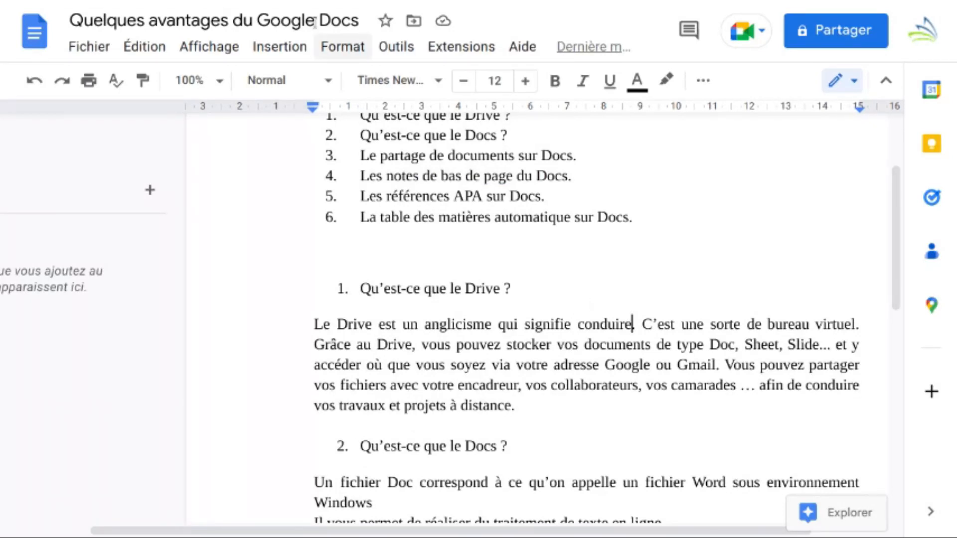
pyautogui.click(257, 47)
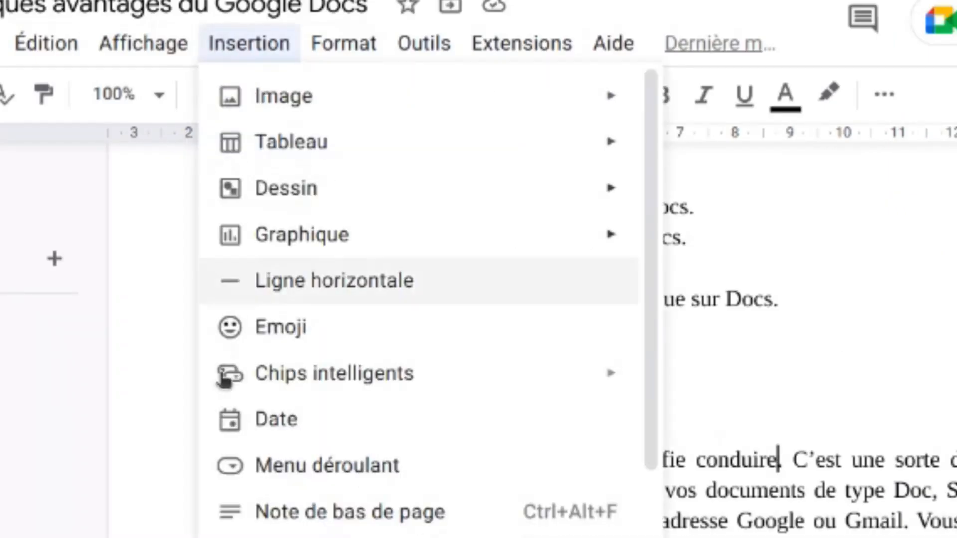
pyautogui.click(302, 512)
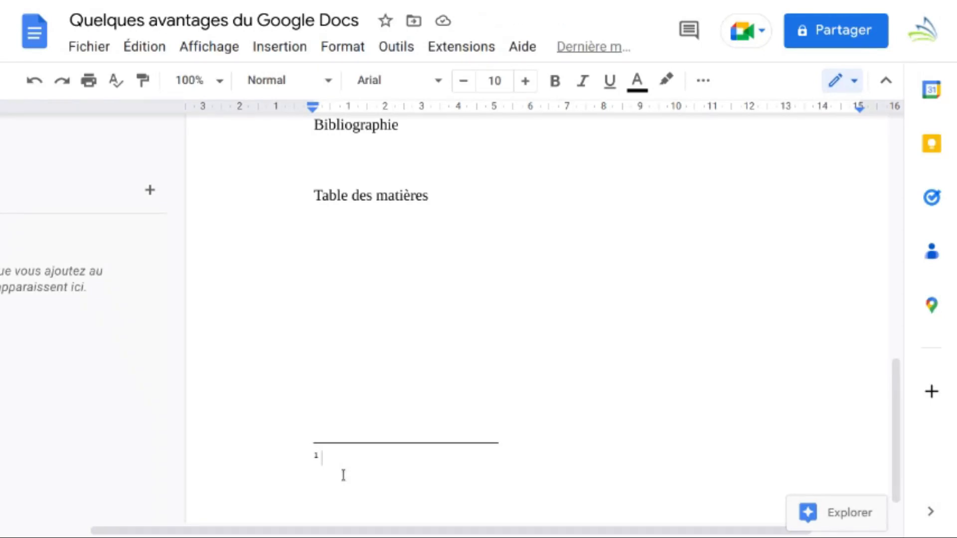
# Enter "NOM, Prénom, Titre du livre, maison...." as the text of the new footnote.
pyautogui.write('NOM')
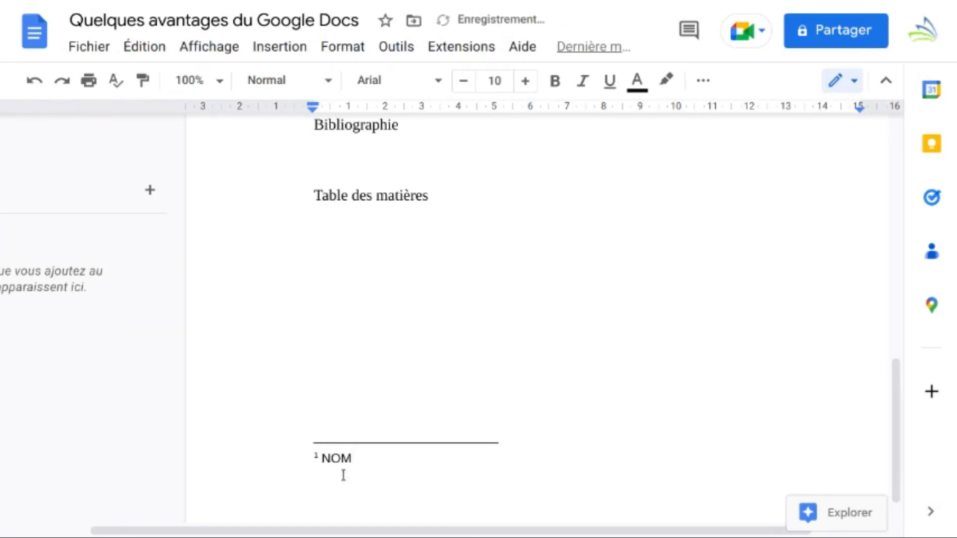
pyautogui.write(', Prénom, Titre du ')
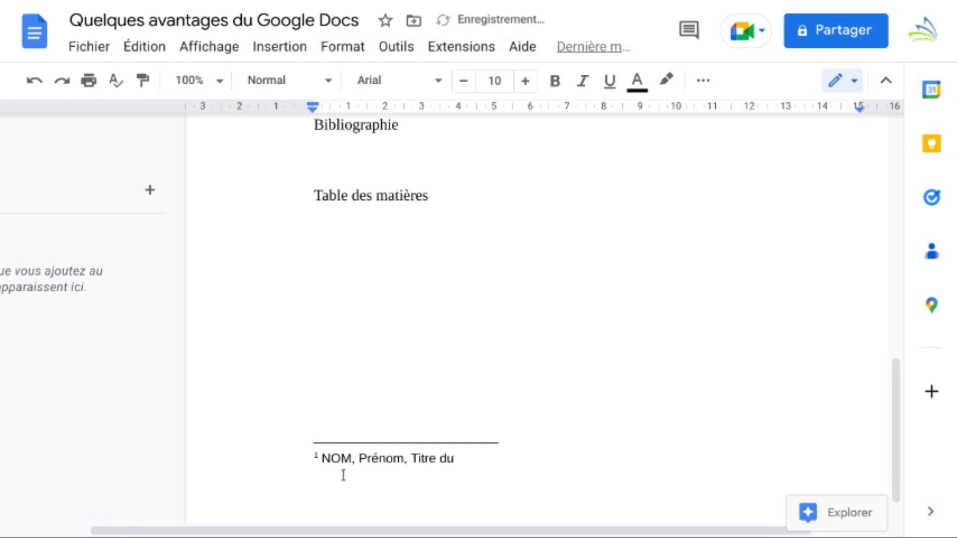
pyautogui.write('livre, mais')
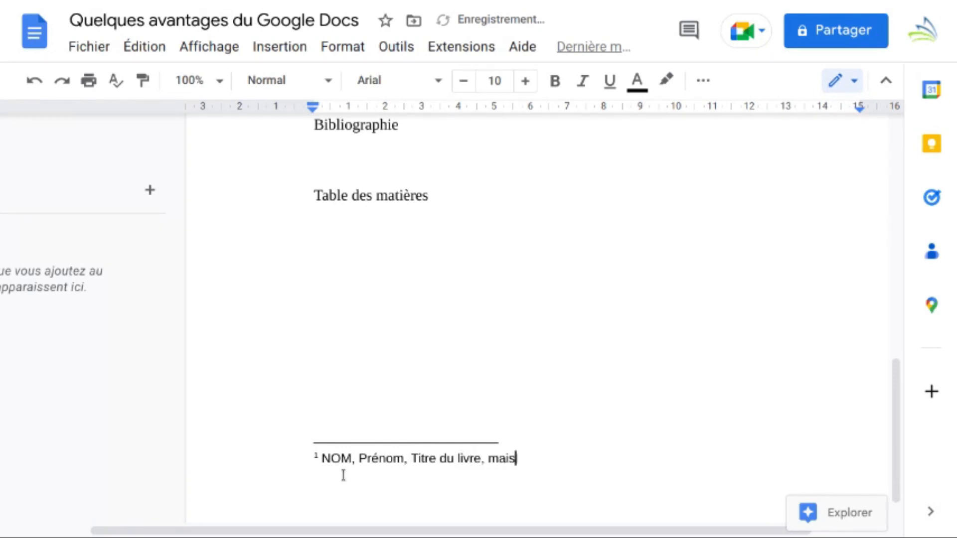
pyautogui.write('on....')
pyautogui.scroll(3, 463, 399)
pyautogui.scroll(-4, 463, 399)
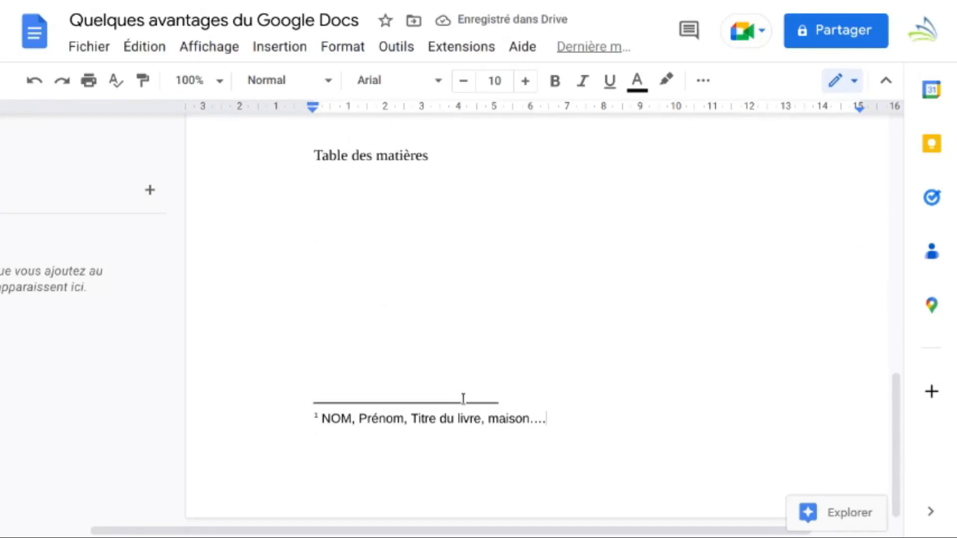
# Highlight the summary entry "Les références APA sur Docs." and look over the sections on Drive and Docs.
pyautogui.scroll(15, 463, 399)
pyautogui.tripleClick(421, 329)
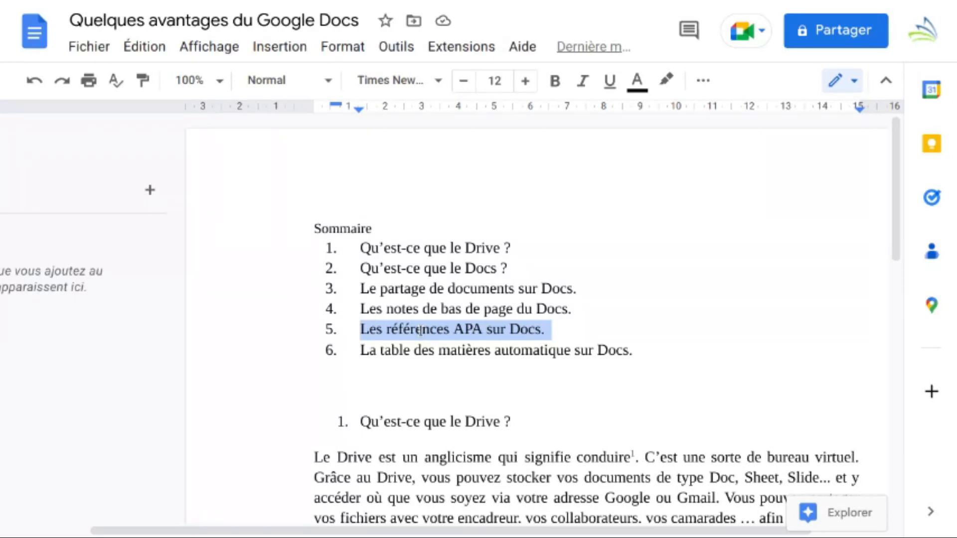
pyautogui.scroll(-2, 420, 330)
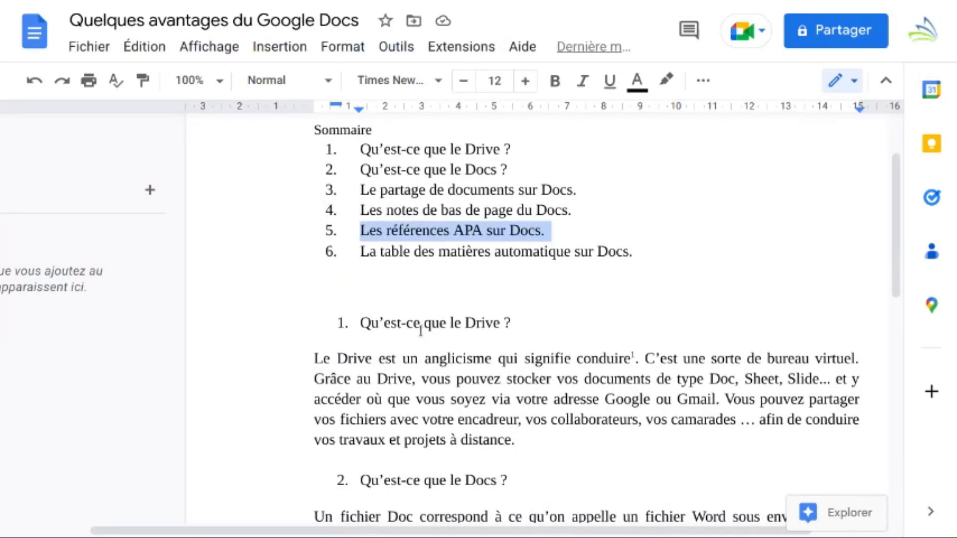
pyautogui.scroll(-1, 420, 330)
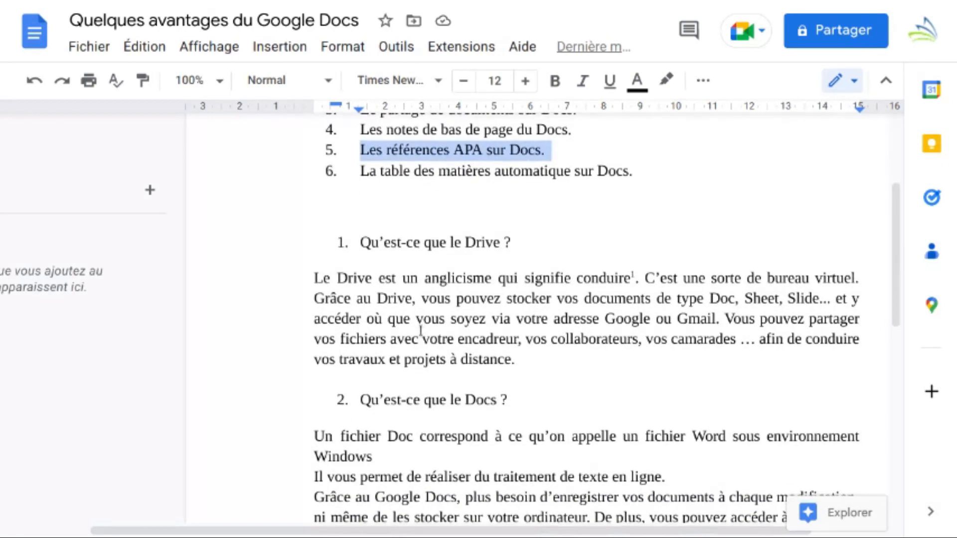
pyautogui.scroll(-1, 420, 330)
pyautogui.scroll(1, 420, 330)
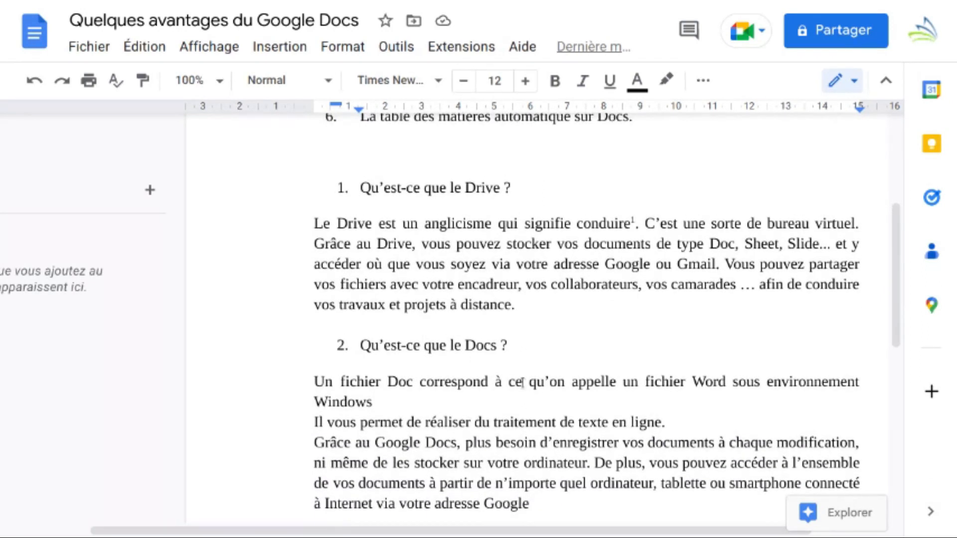
# Place the cursor after "traitement de texte en ligne" and set the document's citation style to APA (7e édition).
pyautogui.click(662, 422)
pyautogui.scroll(2, 671, 329)
pyautogui.scroll(1, 670, 329)
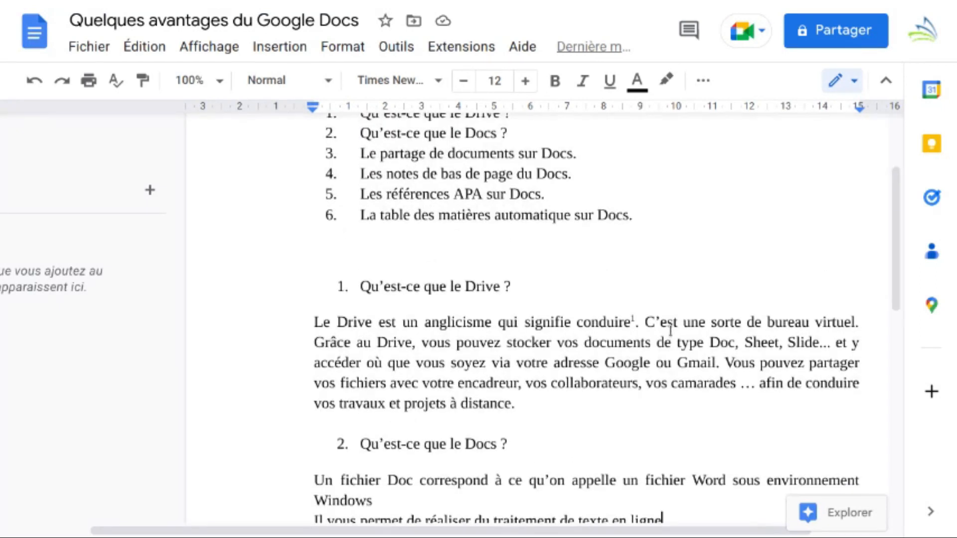
pyautogui.scroll(-1, 671, 329)
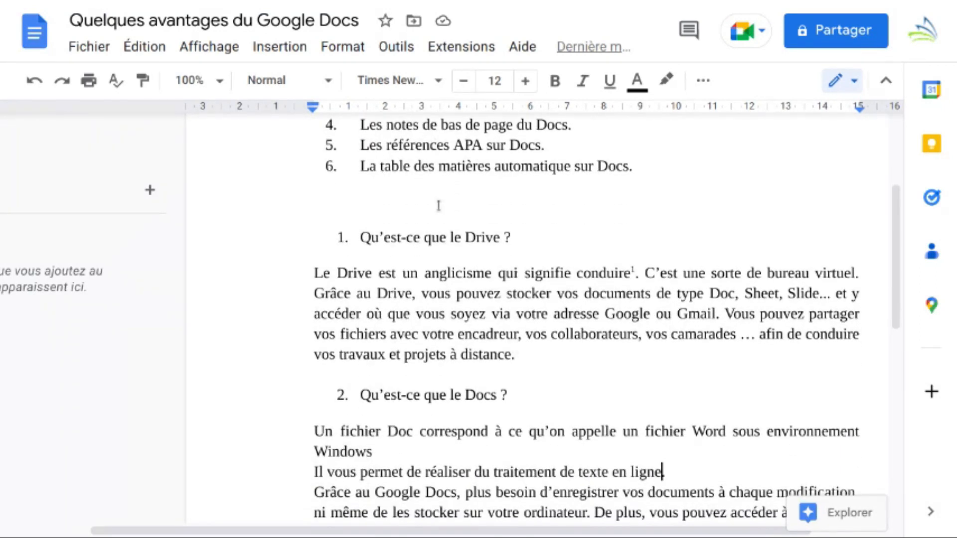
pyautogui.click(393, 46)
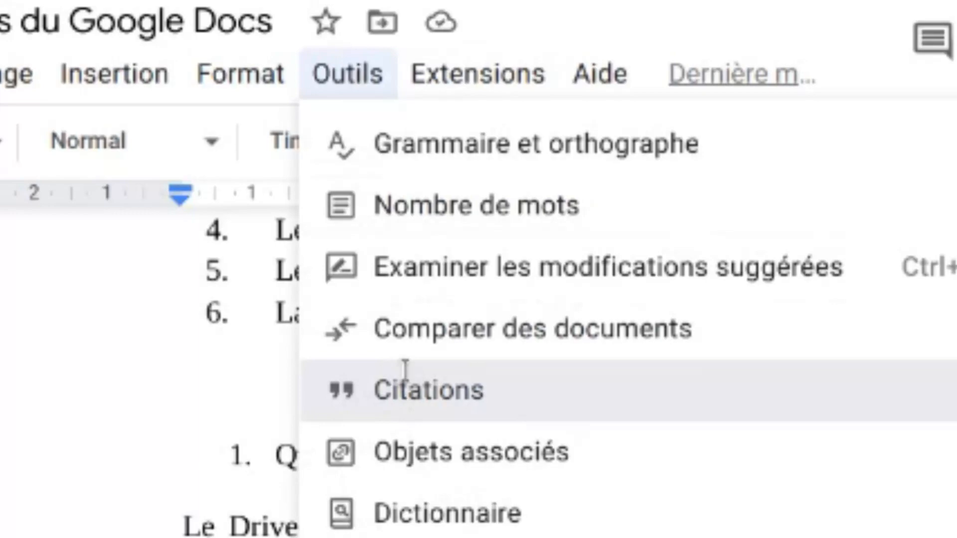
pyautogui.click(405, 380)
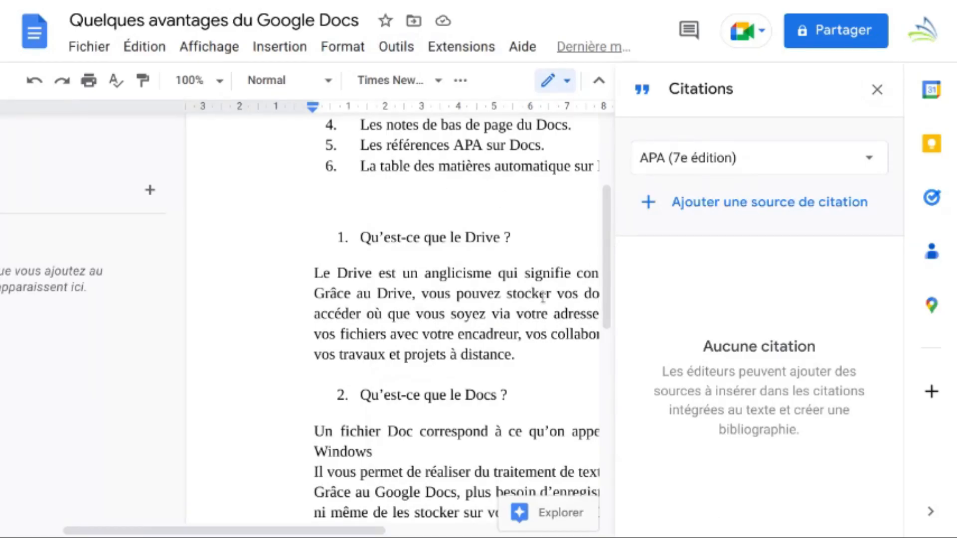
pyautogui.click(776, 157)
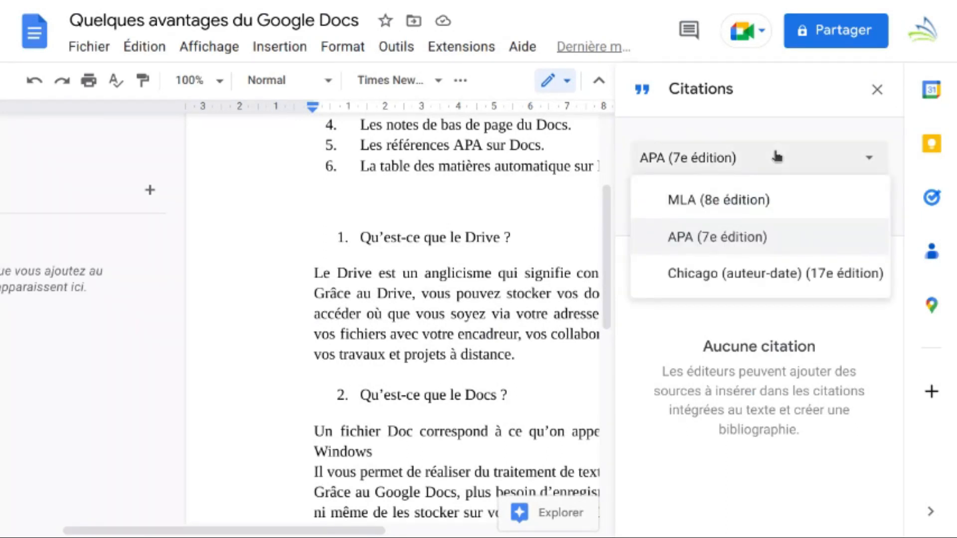
pyautogui.click(735, 240)
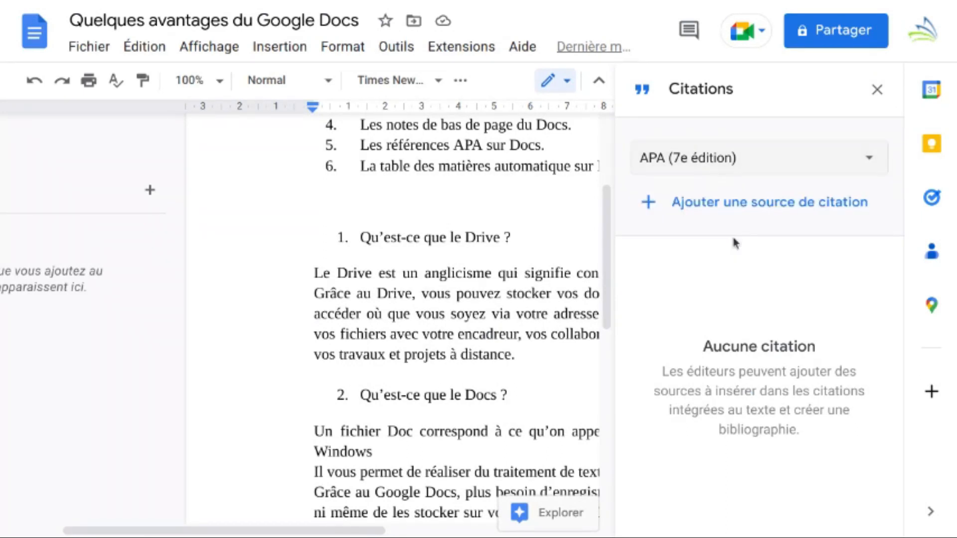
# Start a new citation source with both source type and access type set to Site Web.
pyautogui.click(679, 206)
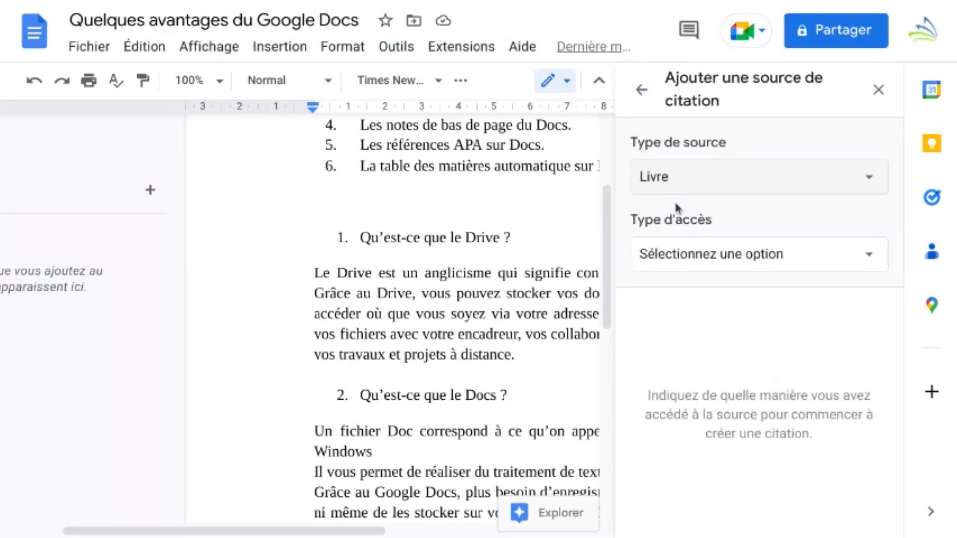
pyautogui.click(750, 184)
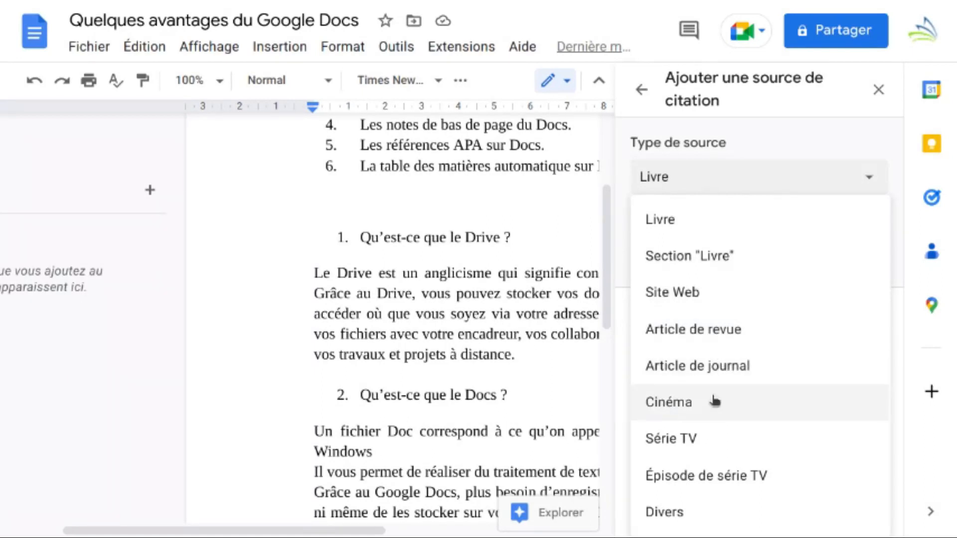
pyautogui.click(707, 298)
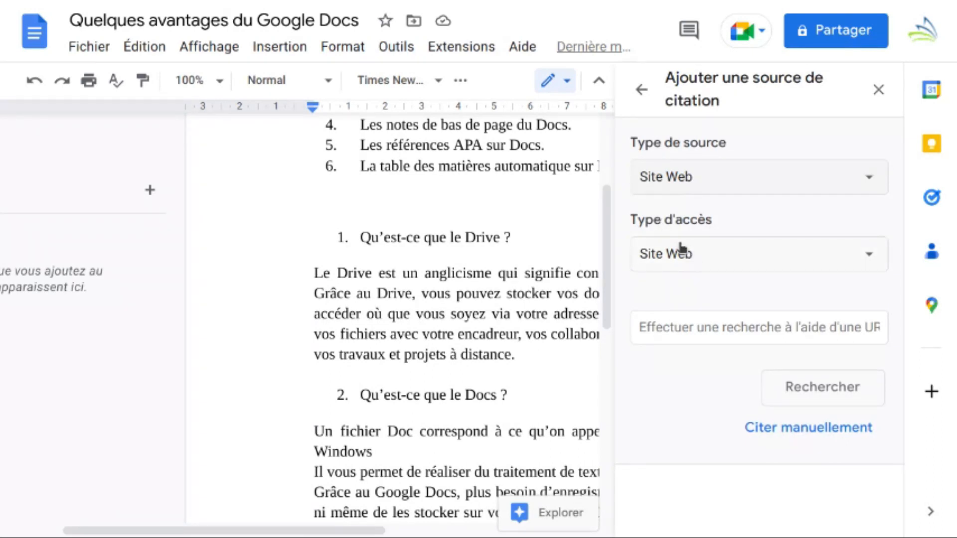
pyautogui.click(730, 259)
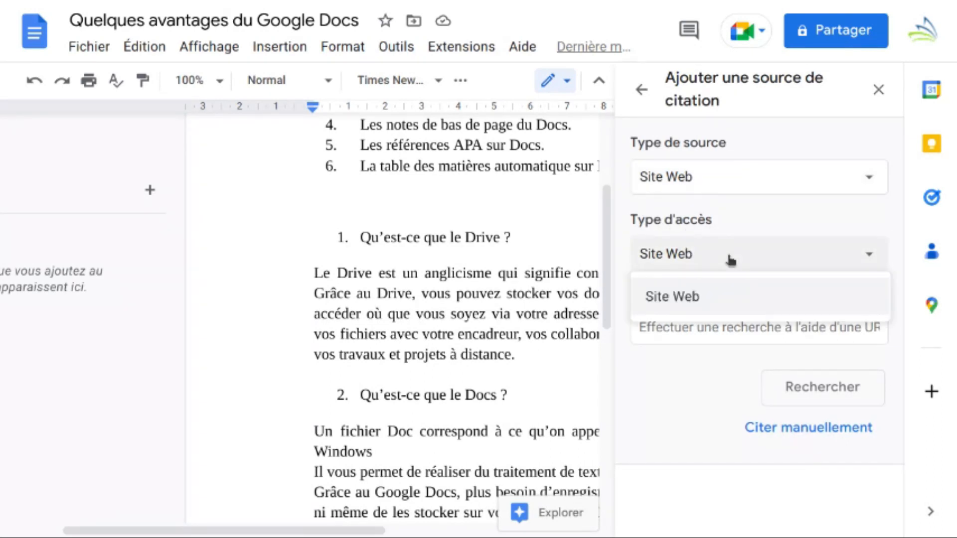
pyautogui.click(730, 259)
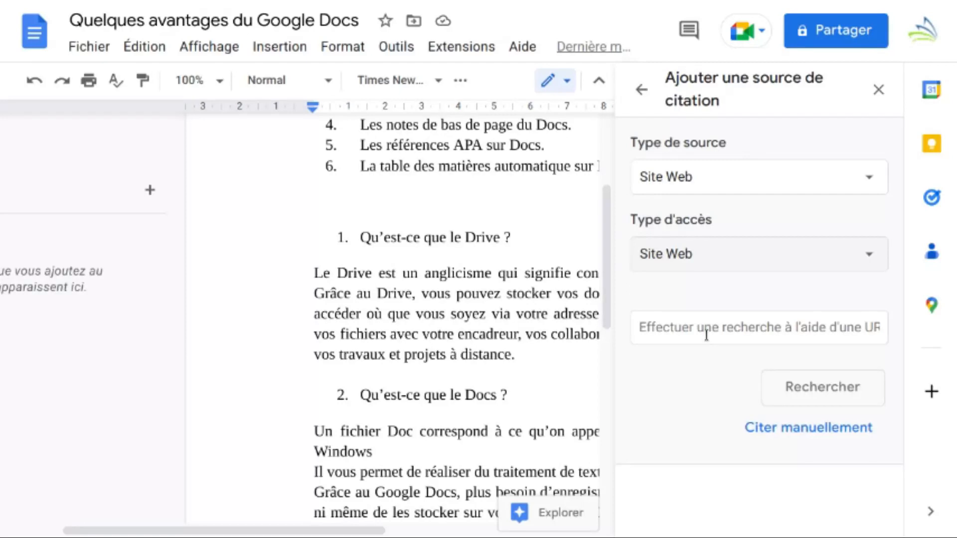
pyautogui.press('F11')
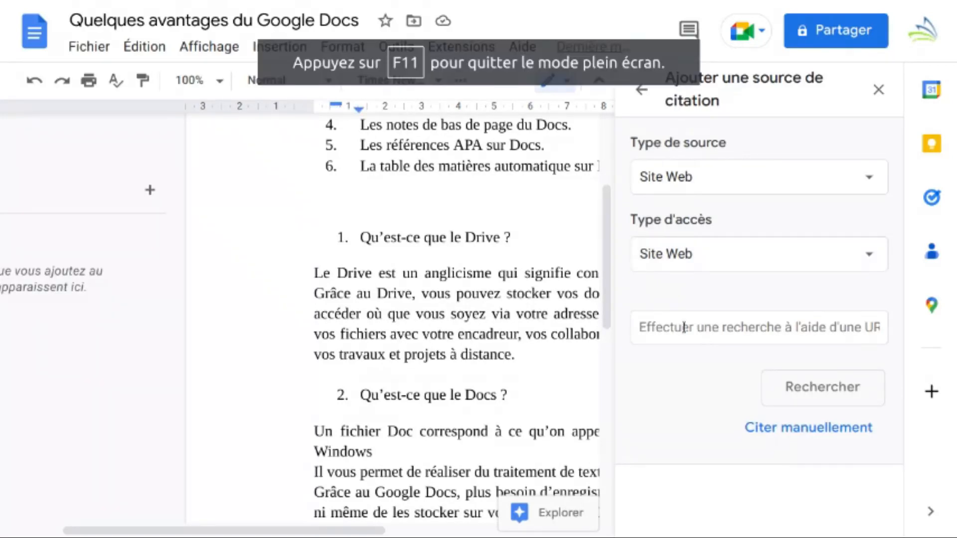
pyautogui.click(697, 323)
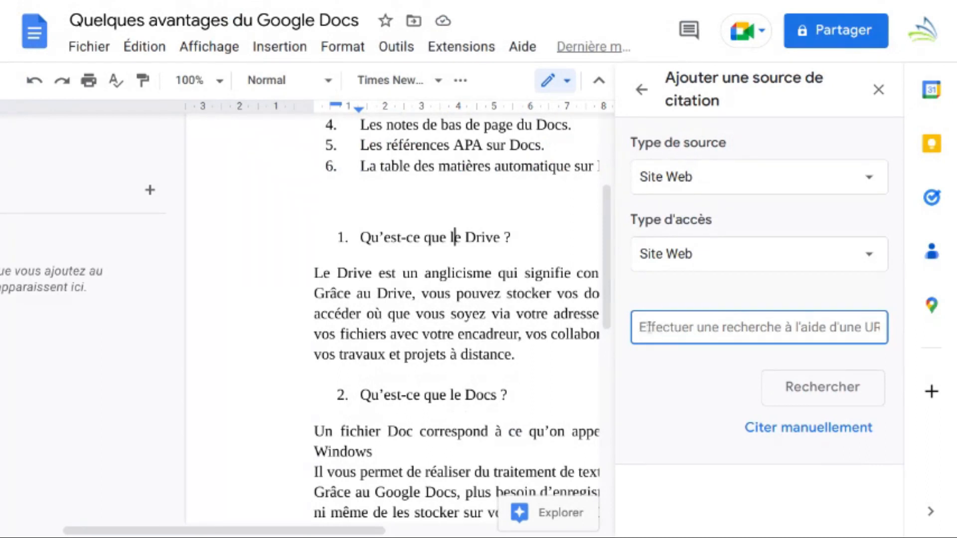
pyautogui.hotkey('alt', 'Tab')
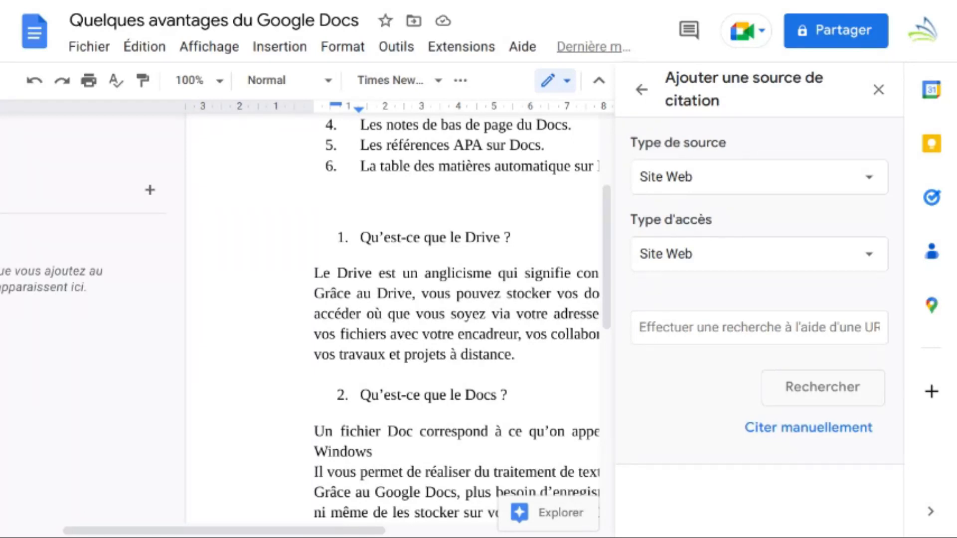
pyautogui.click(710, 323)
pyautogui.hotkey('ctrl', 'v')
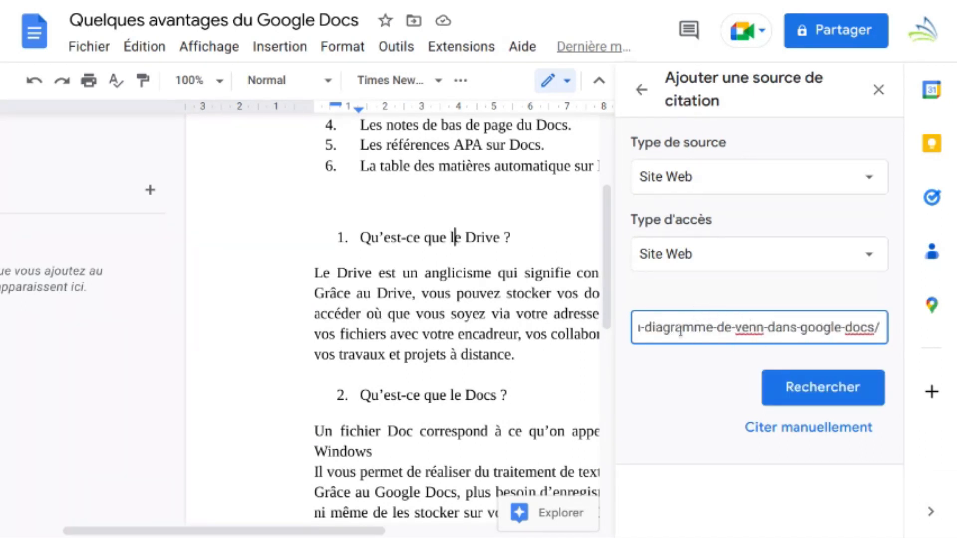
pyautogui.click(820, 386)
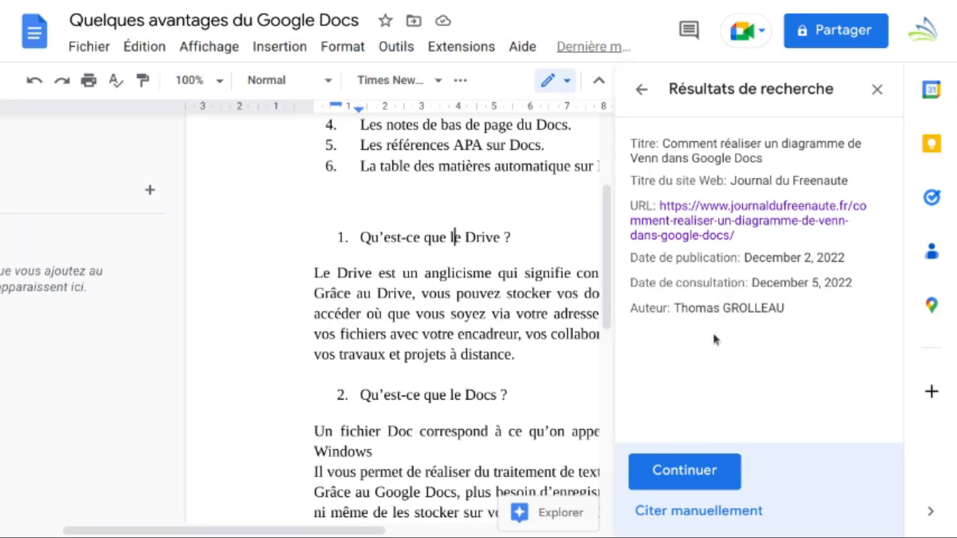
# Accept the Journal du Freenaute search result, review its prefilled fields and add it as a citation source.
pyautogui.click(687, 473)
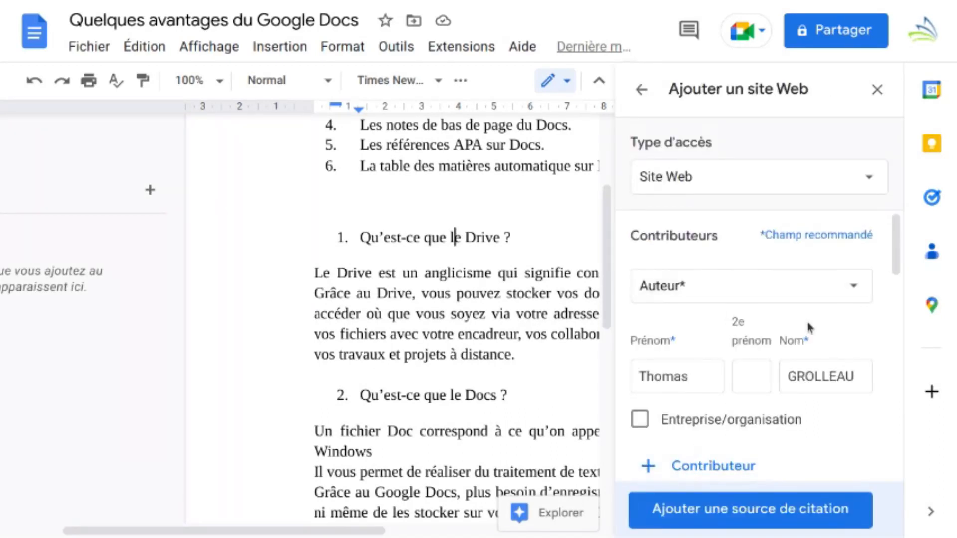
pyautogui.scroll(-1, 816, 333)
pyautogui.scroll(-5, 816, 333)
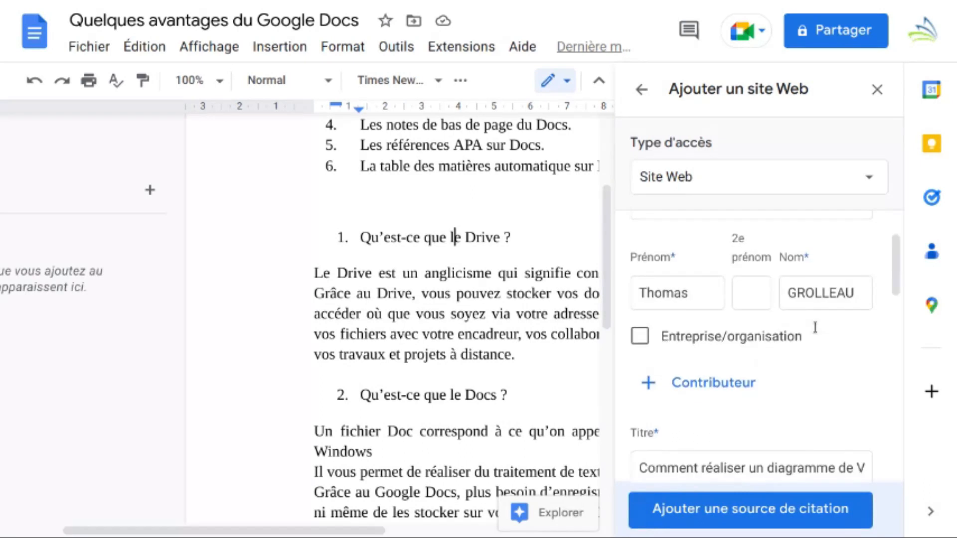
pyautogui.scroll(-3, 815, 327)
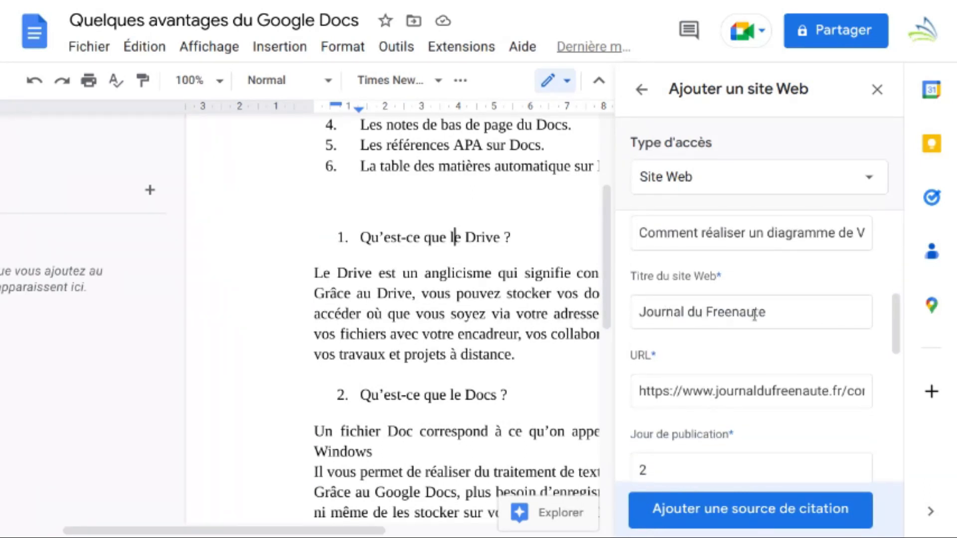
pyautogui.scroll(-3, 754, 318)
pyautogui.scroll(-10, 756, 315)
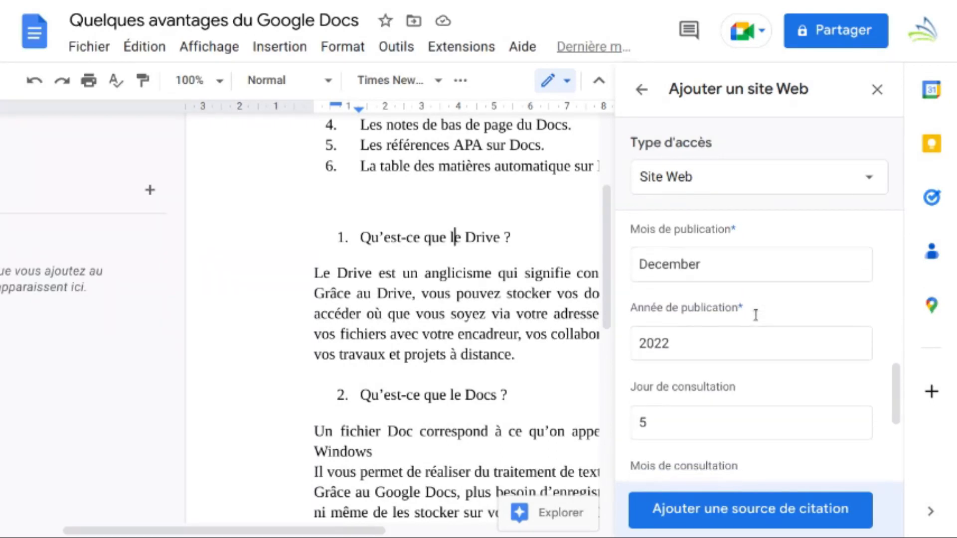
pyautogui.scroll(-1, 755, 315)
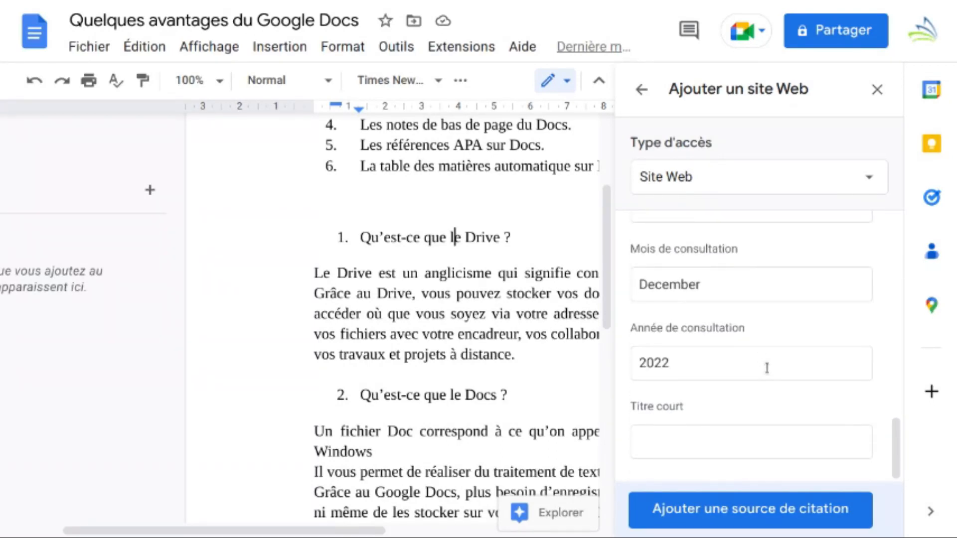
pyautogui.scroll(1, 766, 367)
pyautogui.scroll(-1, 768, 373)
pyautogui.scroll(7, 768, 374)
pyautogui.scroll(7, 768, 373)
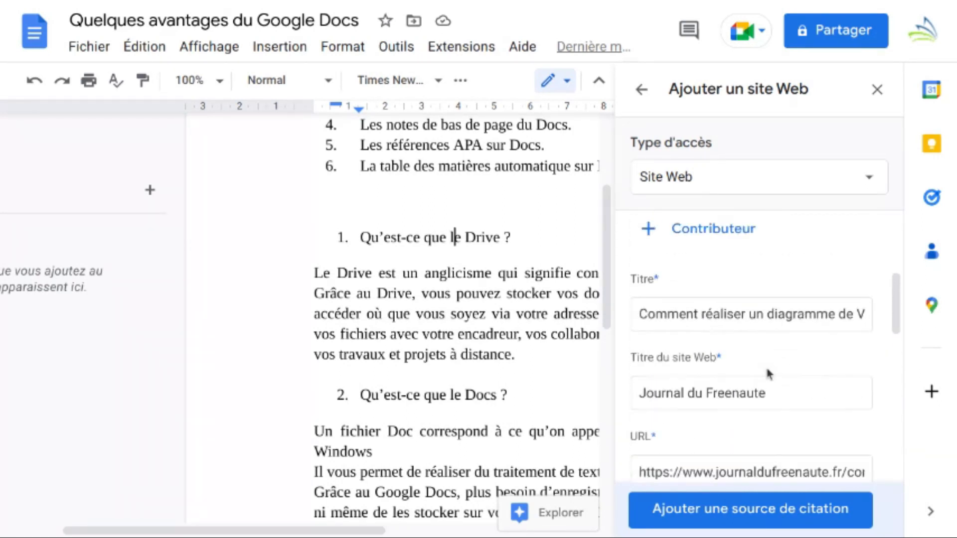
pyautogui.click(760, 518)
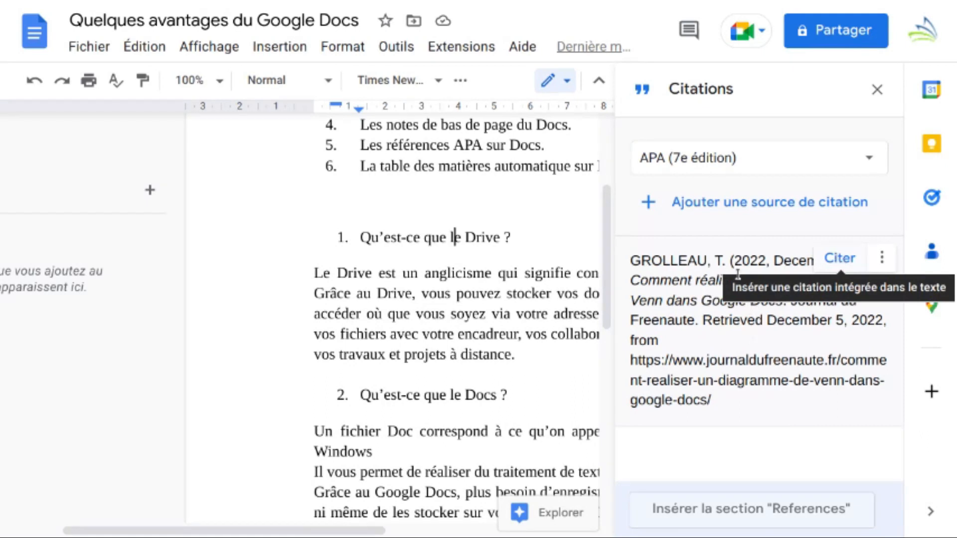
# Place the cursor just before the period after "traitement de texte en ligne" in the Docs section.
pyautogui.hscroll(5, 568, 328)
pyautogui.scroll(-3, 568, 328)
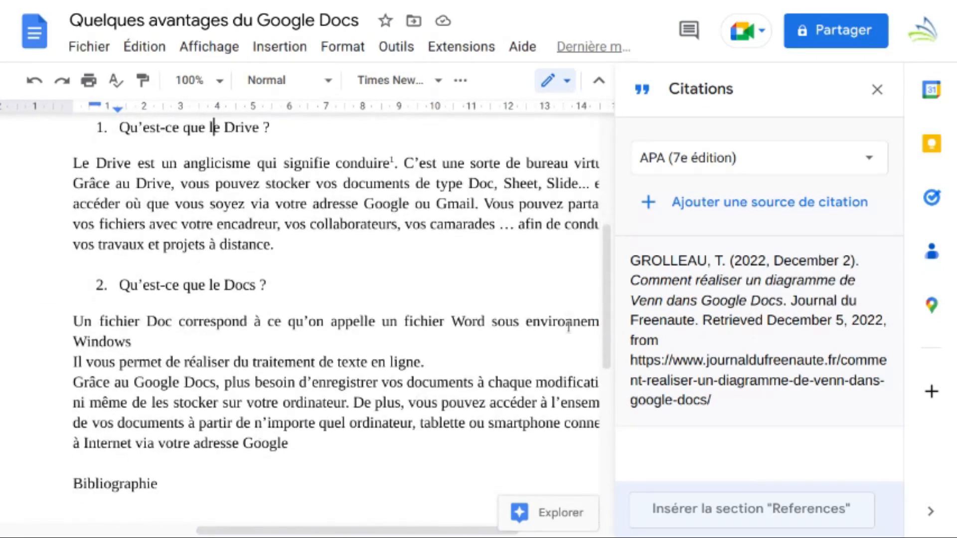
pyautogui.click(419, 347)
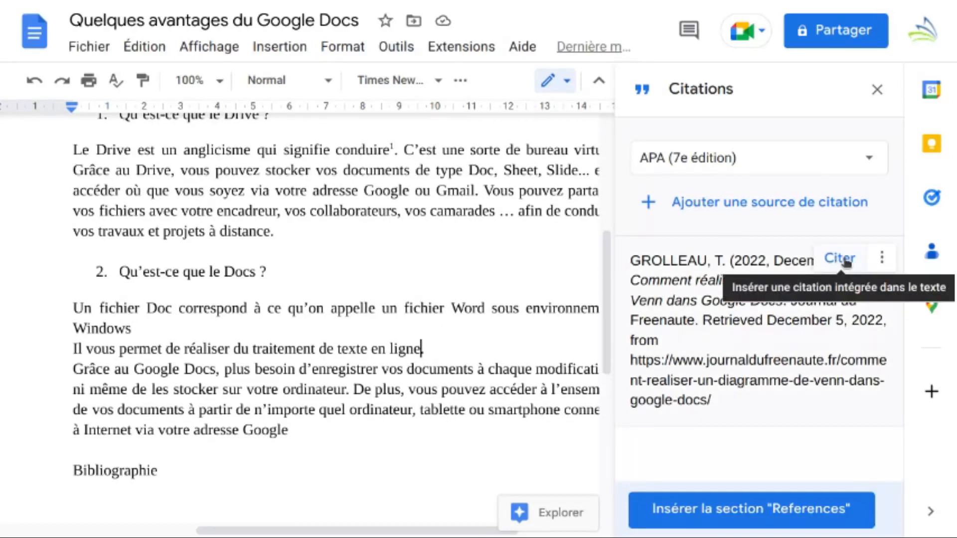
# View the editing form of the Journal du Freenaute source, return to the source list and look at the source's other options.
pyautogui.click(882, 258)
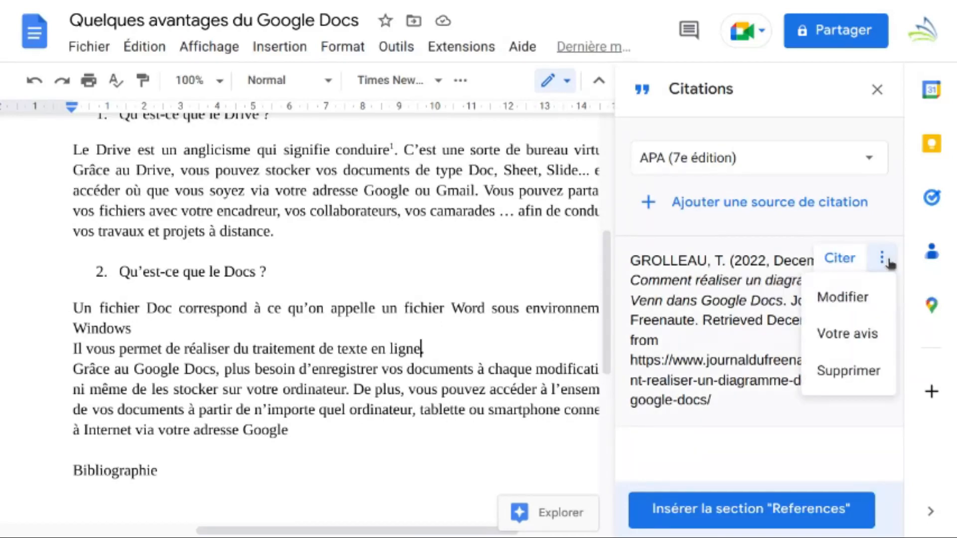
pyautogui.click(849, 297)
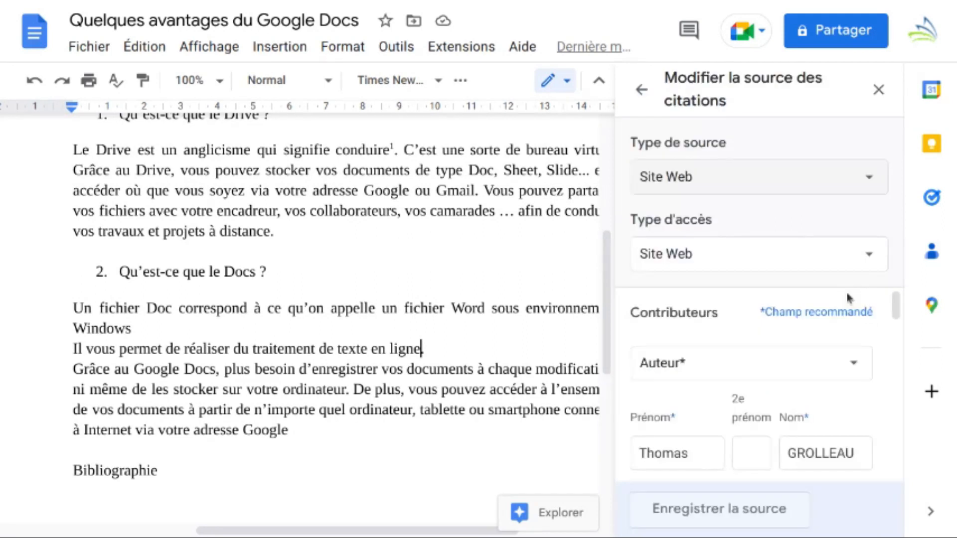
pyautogui.click(642, 90)
pyautogui.click(881, 257)
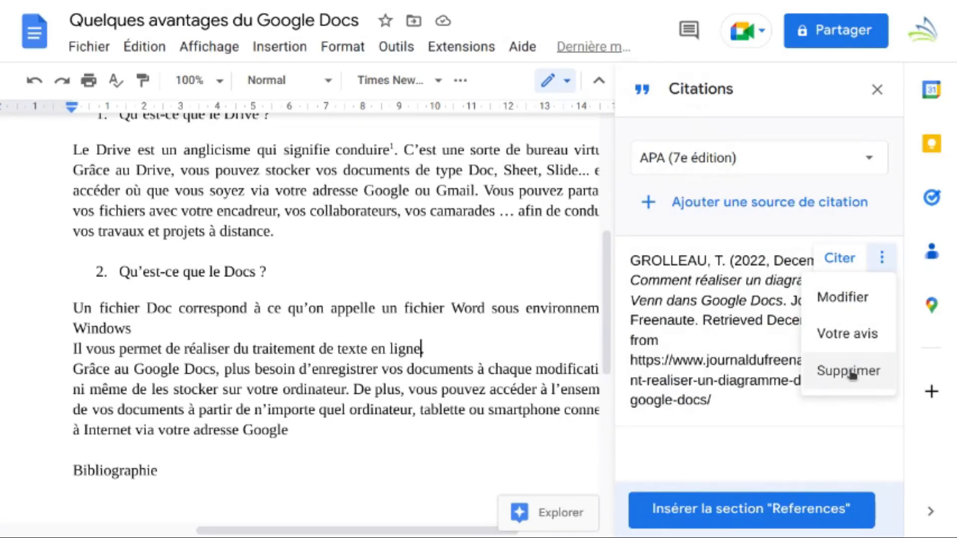
# Insert an in-text citation of the Journal du Freenaute source after "traitement de texte en ligne" and select the citation.
pyautogui.click(848, 260)
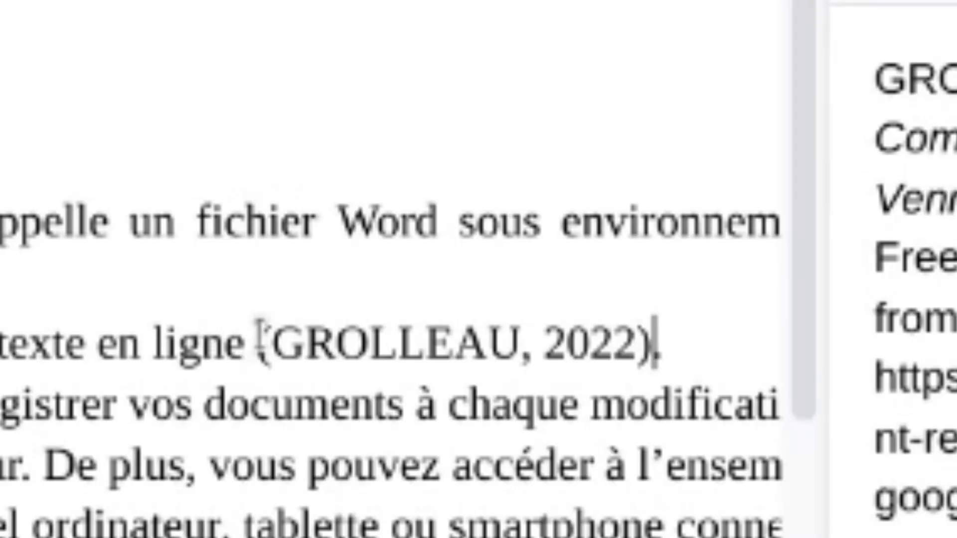
pyautogui.keyDown('shift'); pyautogui.click(425, 349); pyautogui.keyUp('shift')
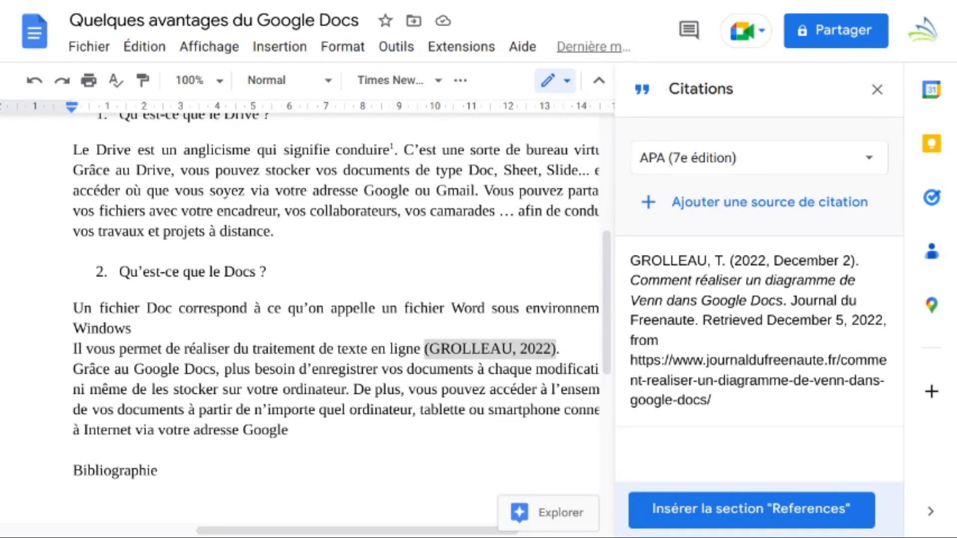
pyautogui.moveTo(860, 269)
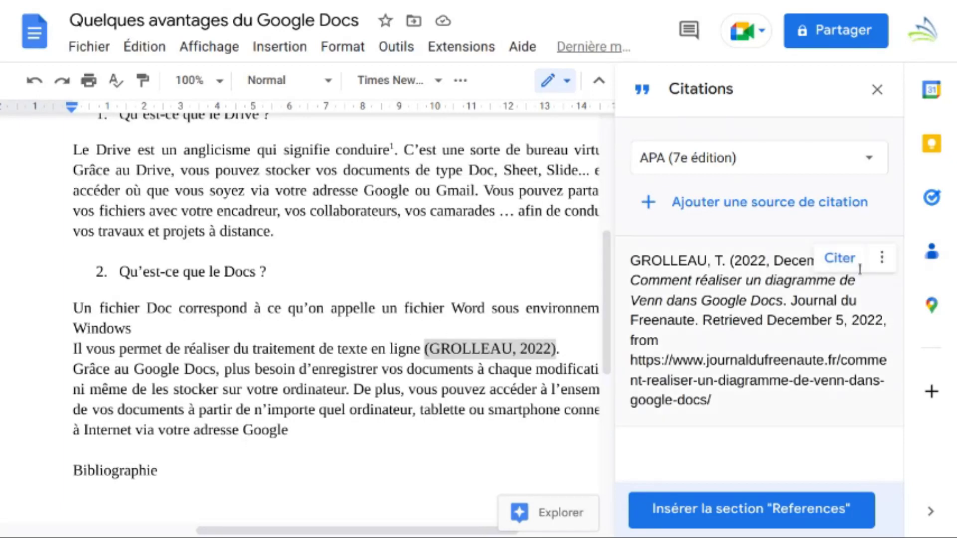
pyautogui.click(771, 202)
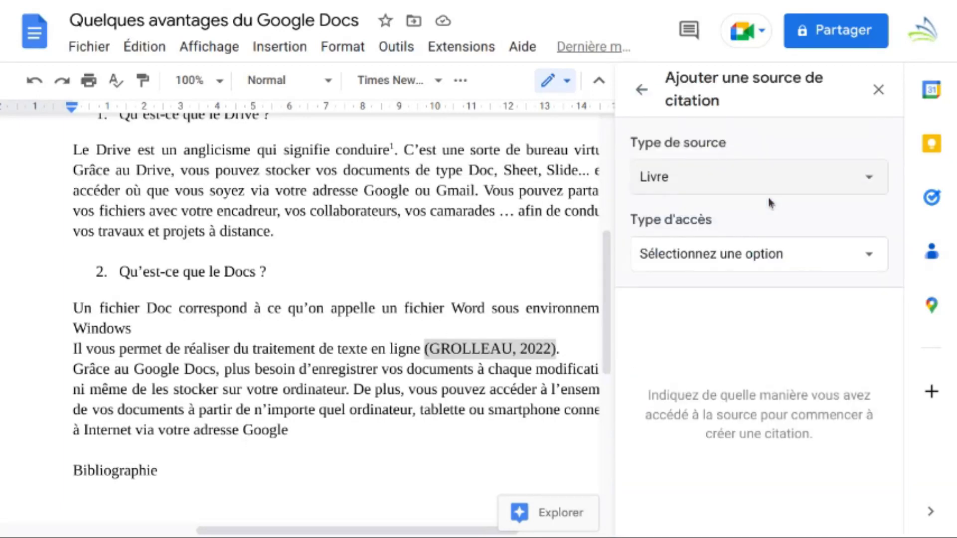
pyautogui.click(807, 179)
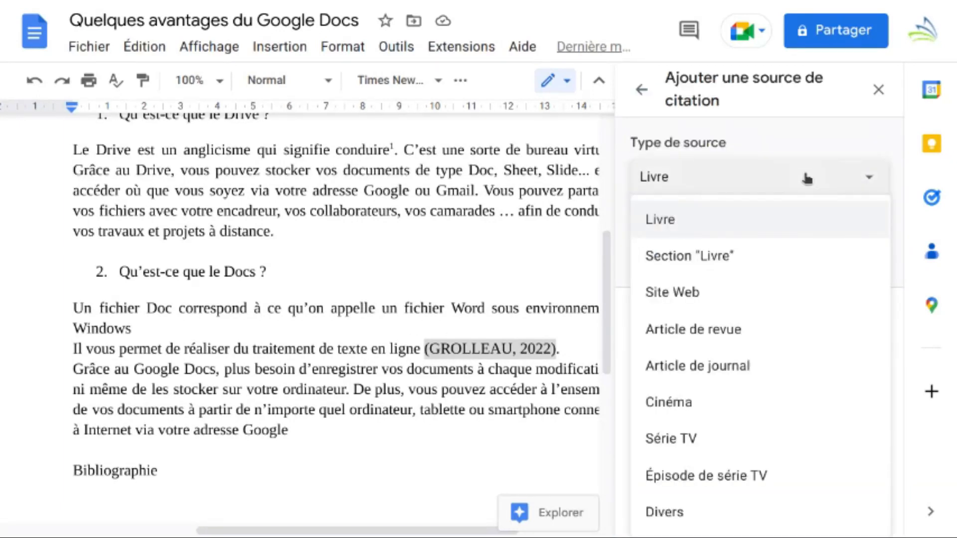
pyautogui.click(728, 291)
pyautogui.click(725, 328)
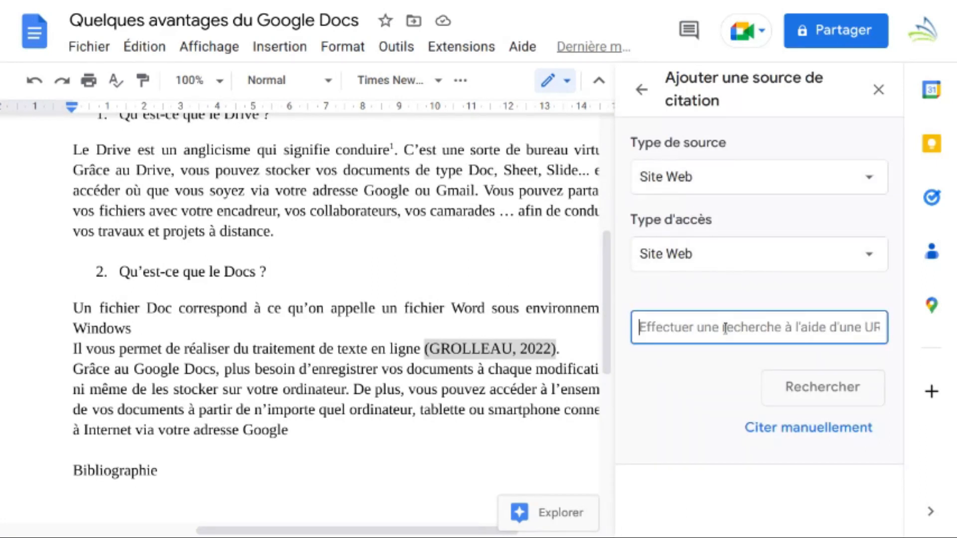
pyautogui.write('https://www.google.com/intl/fr/docs/about/')
pyautogui.click(812, 396)
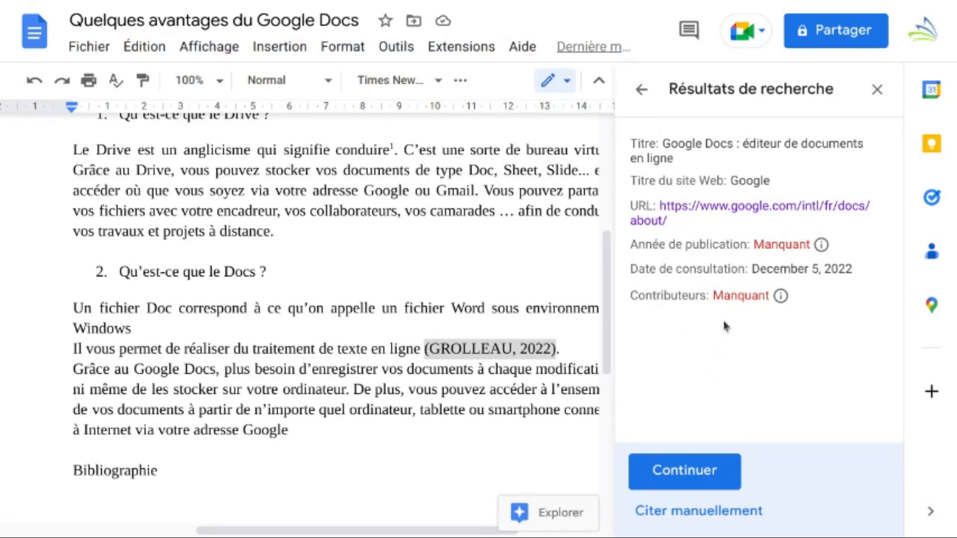
# Accept the "Google Docs : éditeur de documents en ligne" result, review its fields and add it as a citation source.
pyautogui.click(684, 469)
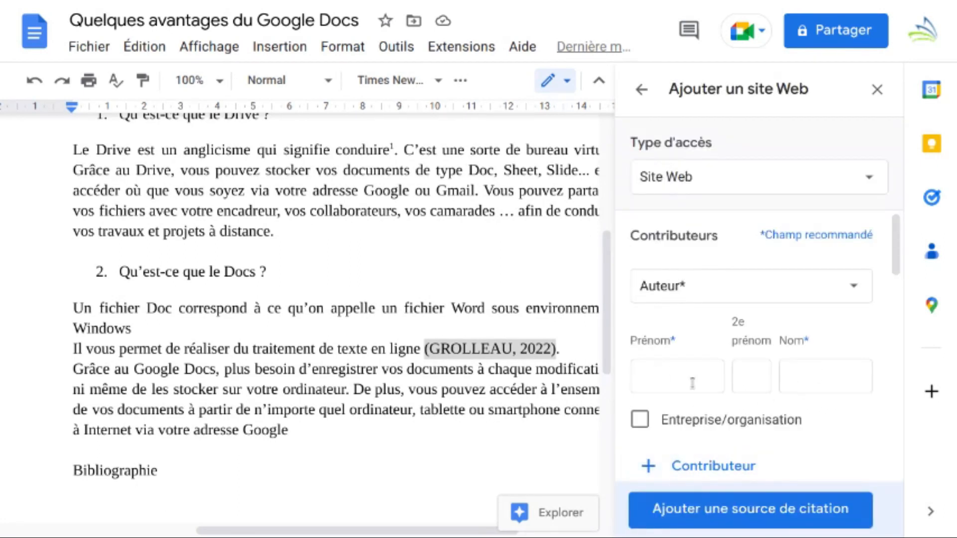
pyautogui.scroll(-3, 768, 369)
pyautogui.scroll(-10, 768, 369)
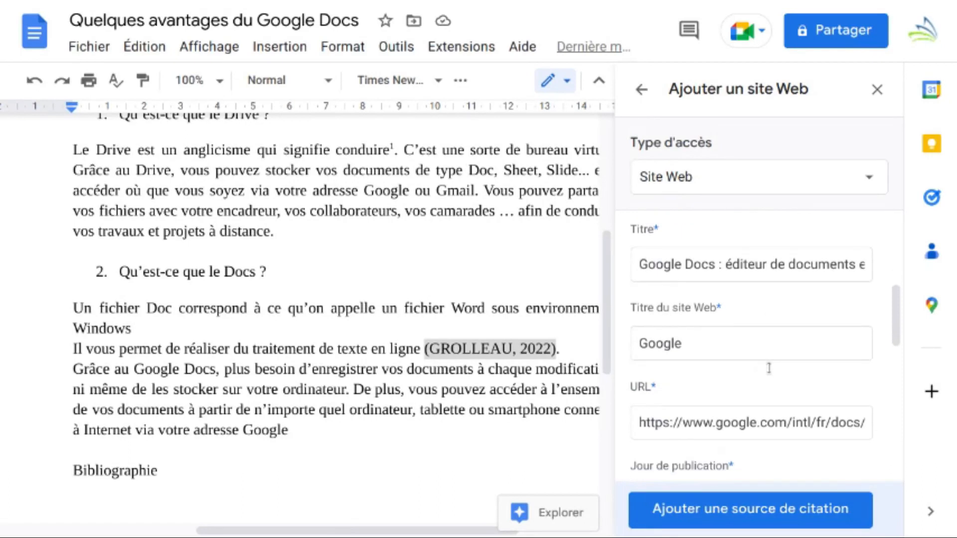
pyautogui.scroll(-5, 768, 369)
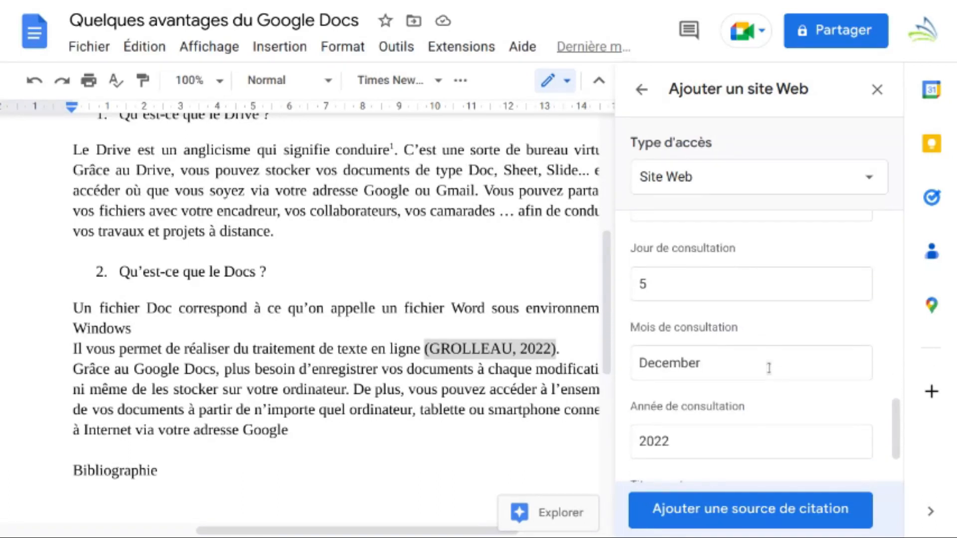
pyautogui.click(751, 511)
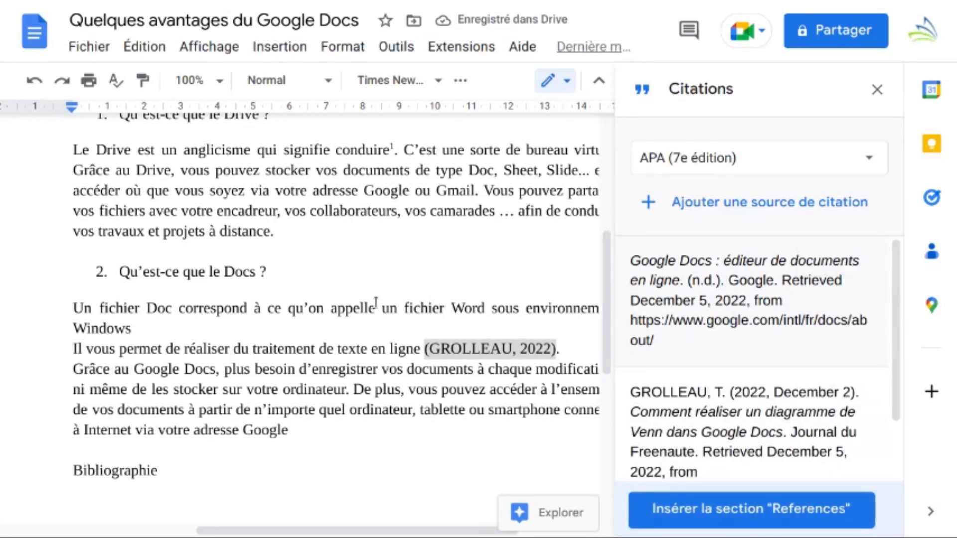
# Insert an in-text citation of the "Google Docs : éditeur de documents en ligne" source after the word "Windows".
pyautogui.click(139, 326)
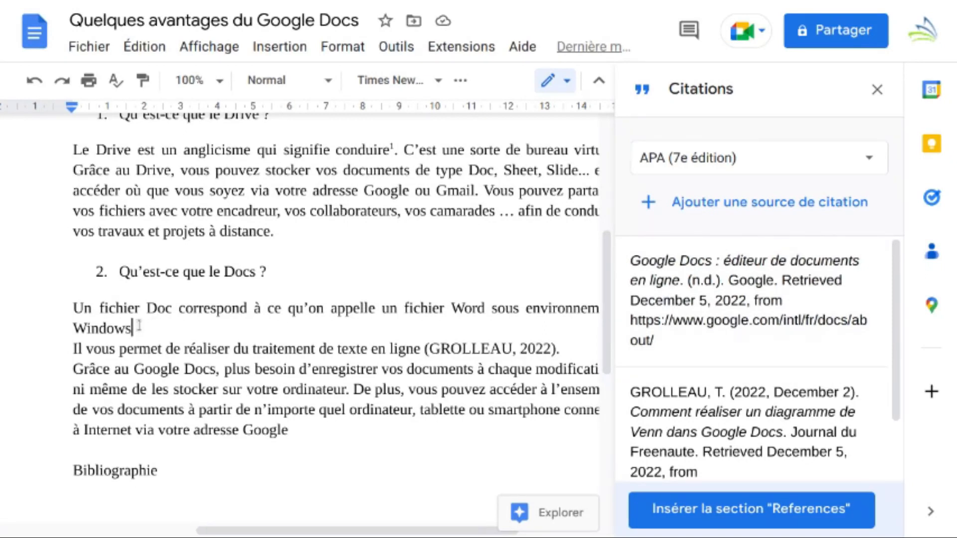
pyautogui.moveTo(744, 296)
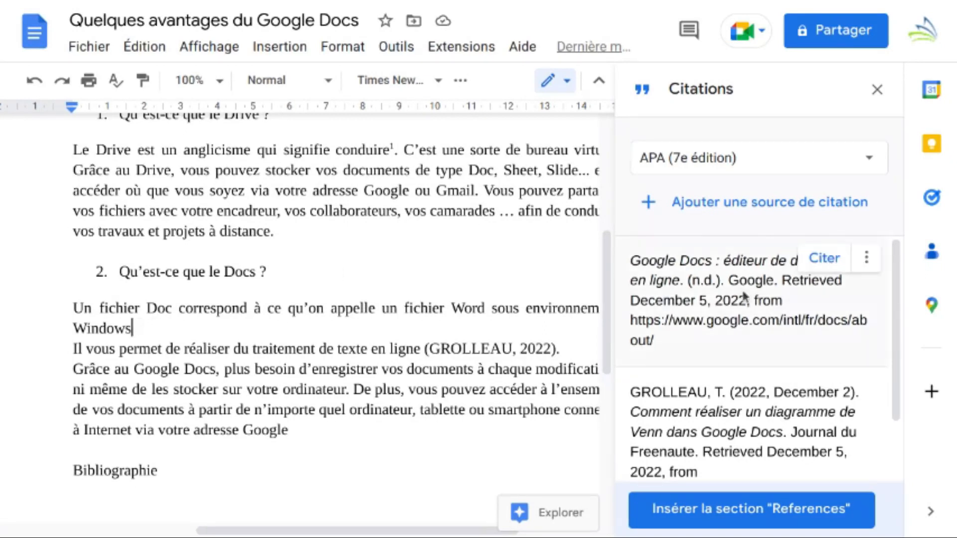
pyautogui.click(819, 258)
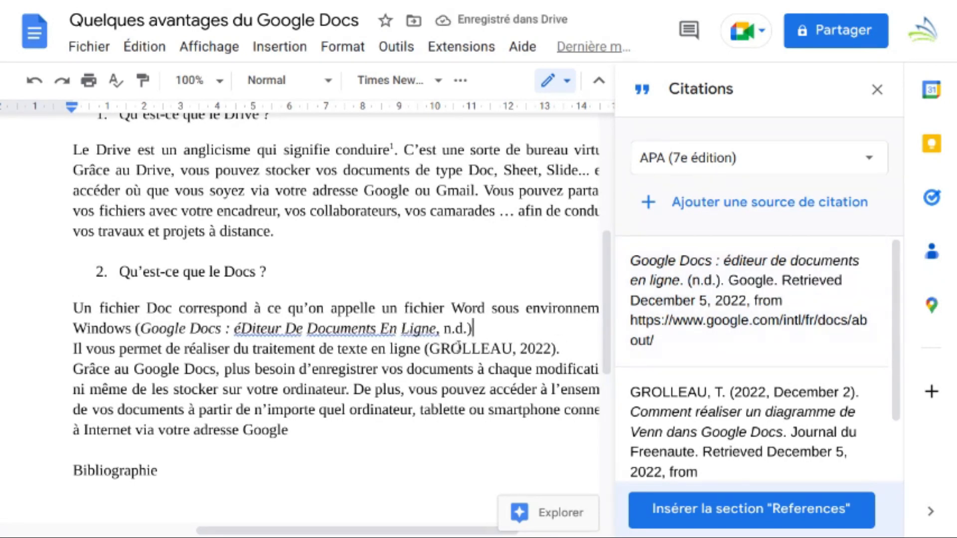
# Place the cursor on the empty line between the "Bibliographie" and "Table des matières" headings.
pyautogui.scroll(-2, 456, 344)
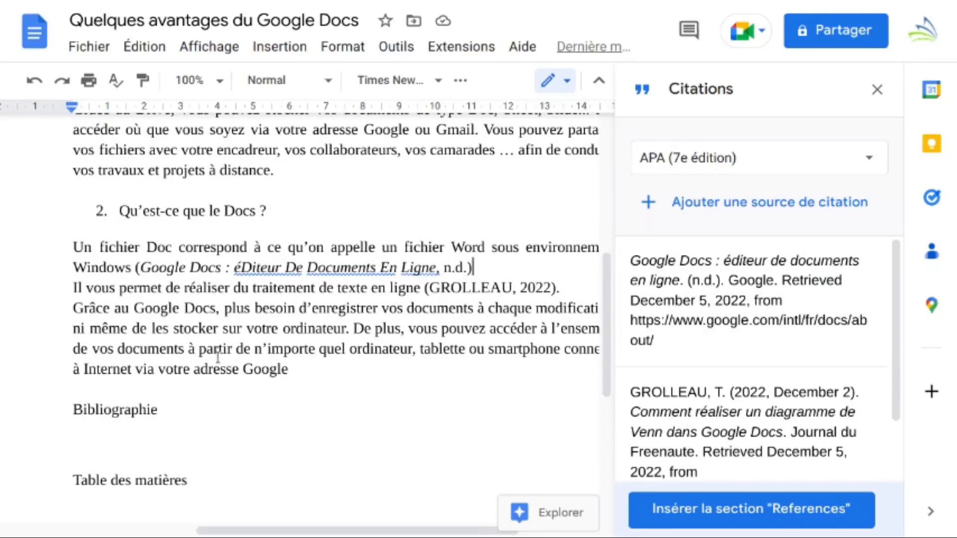
pyautogui.click(75, 438)
pyautogui.moveTo(770, 406)
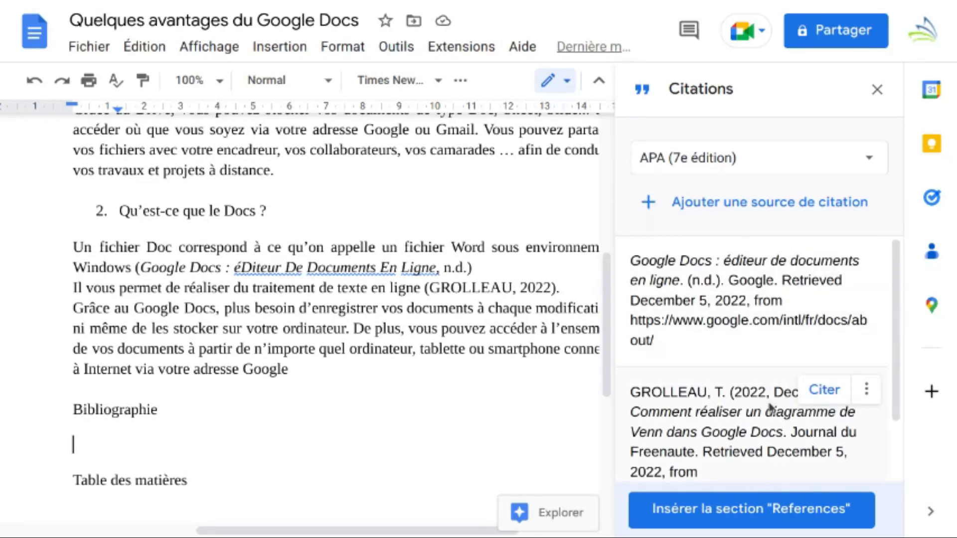
# Close and reopen the Citations tool, and look through the list of saved citation sources.
pyautogui.click(878, 91)
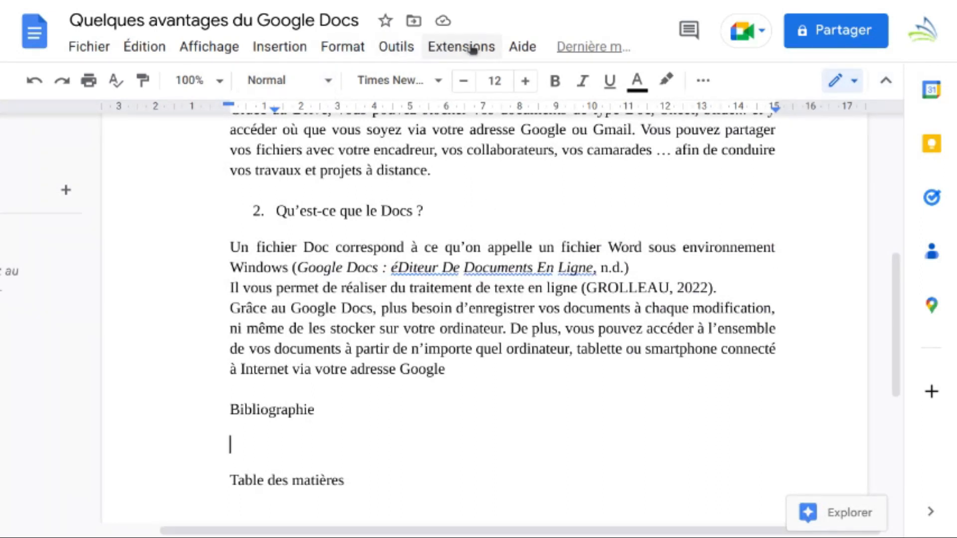
pyautogui.click(397, 48)
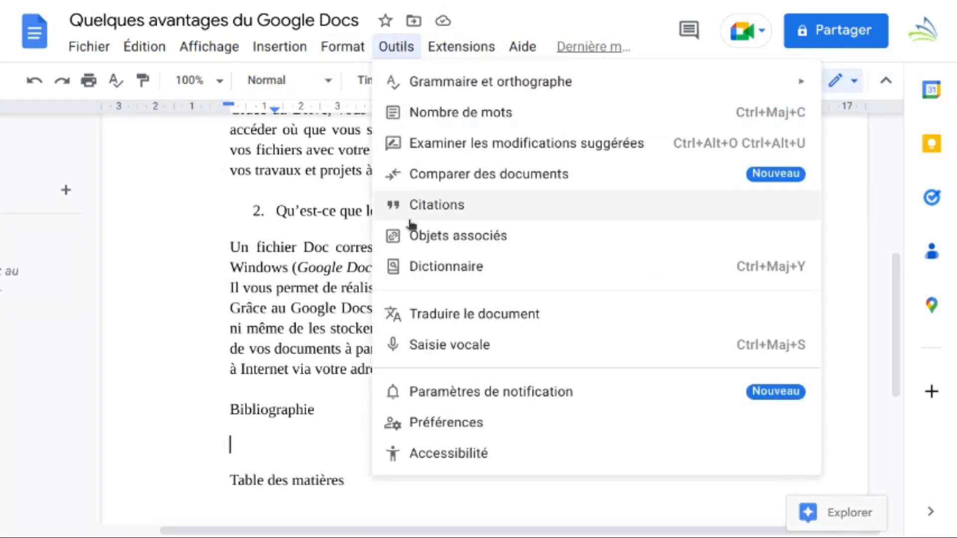
pyautogui.click(437, 205)
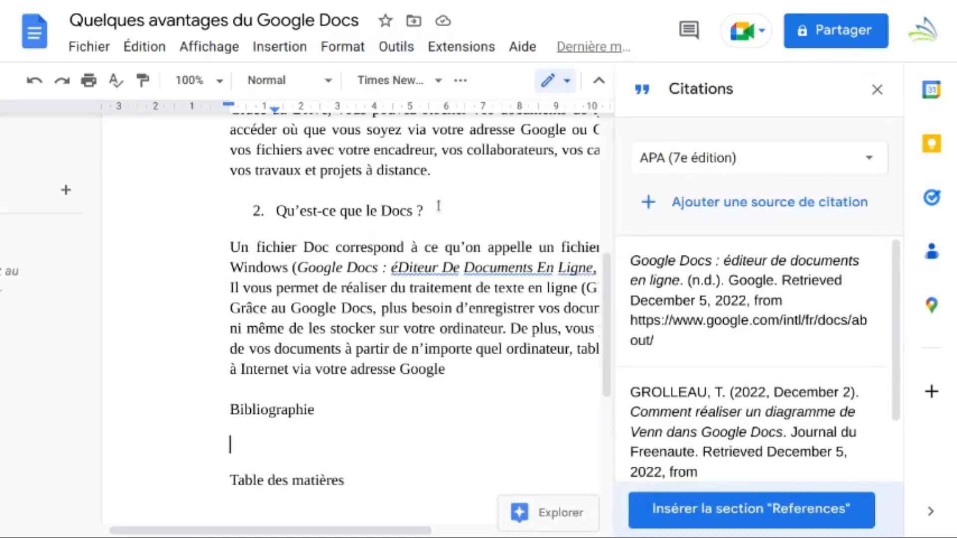
pyautogui.scroll(-2, 722, 333)
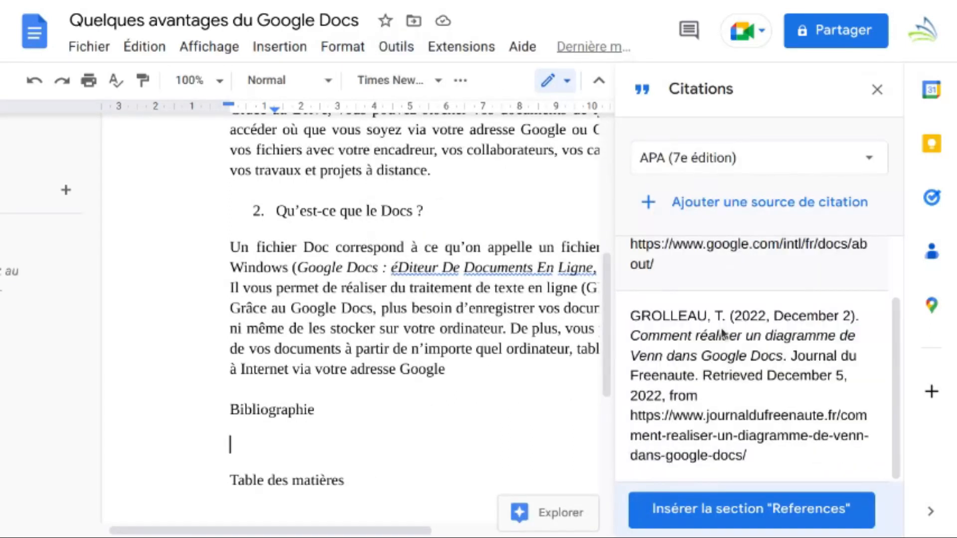
pyautogui.scroll(2, 723, 333)
pyautogui.scroll(-2, 723, 333)
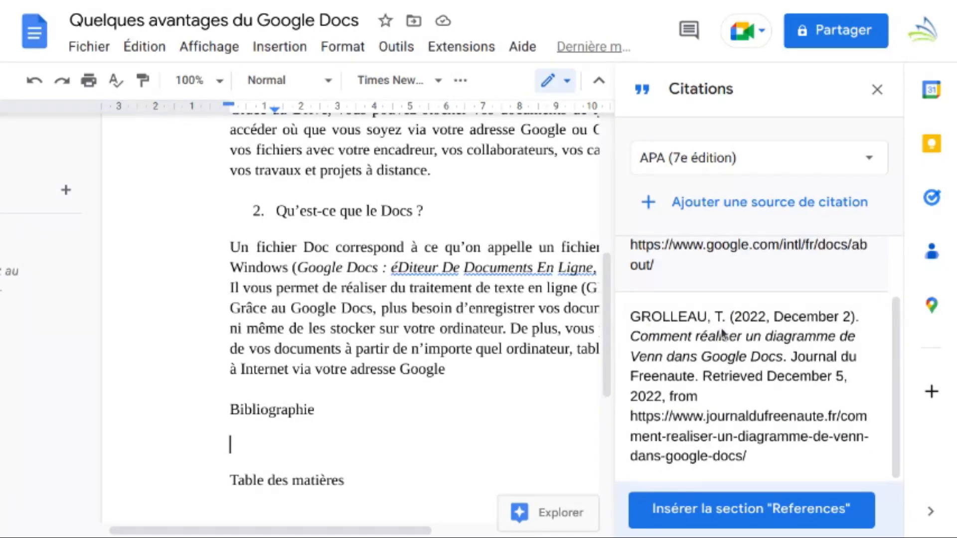
pyautogui.scroll(2, 723, 333)
pyautogui.scroll(-2, 722, 333)
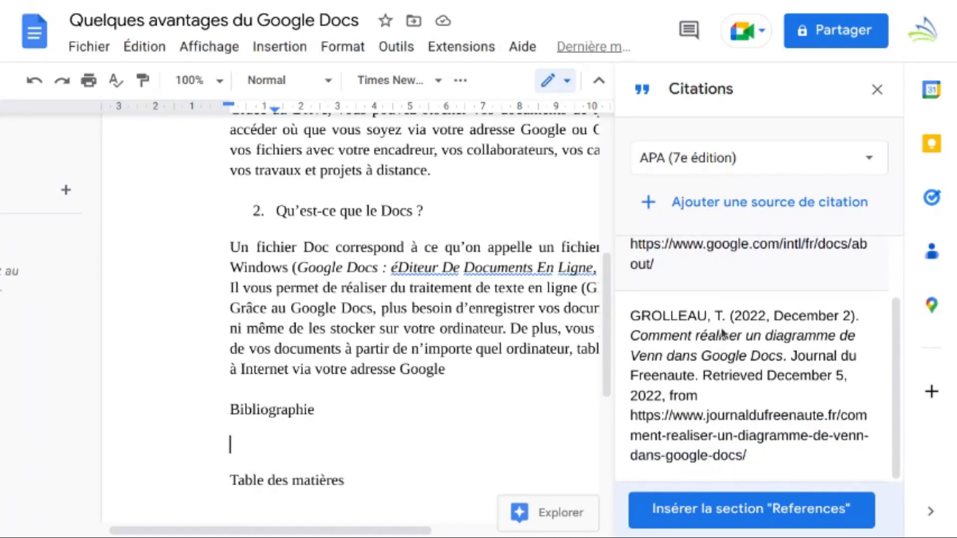
pyautogui.scroll(1, 723, 333)
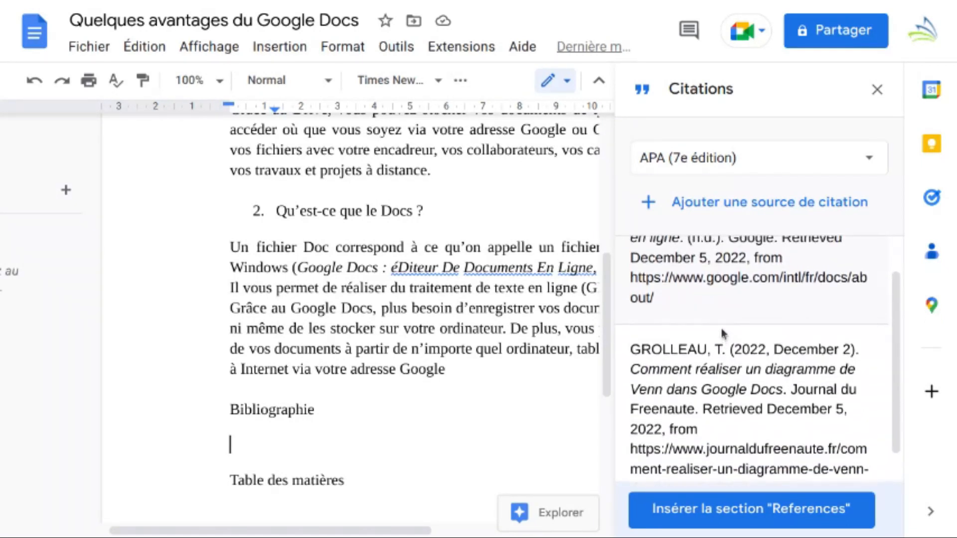
# Insert the "References" section on the empty line under the "Bibliographie" heading and close the Citations tool.
pyautogui.scroll(-1, 723, 333)
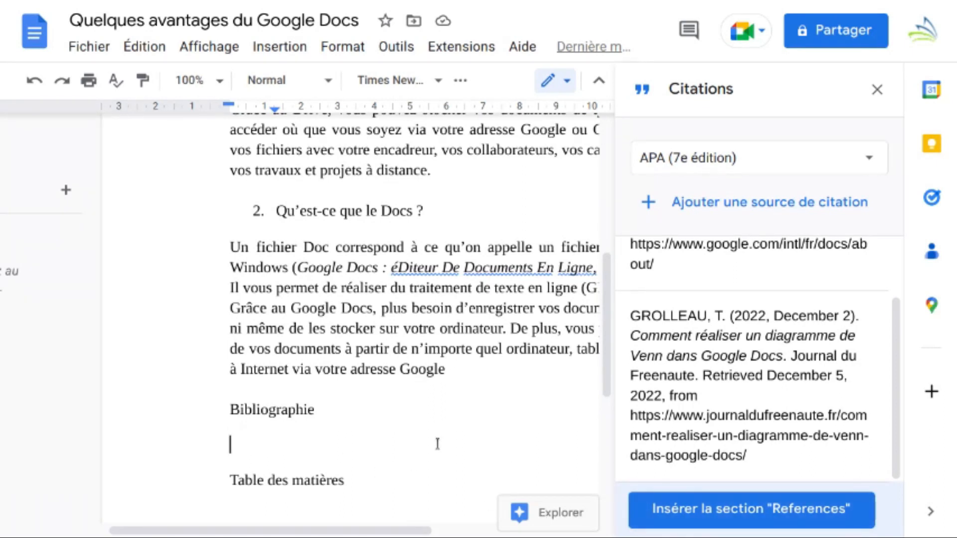
pyautogui.click(720, 518)
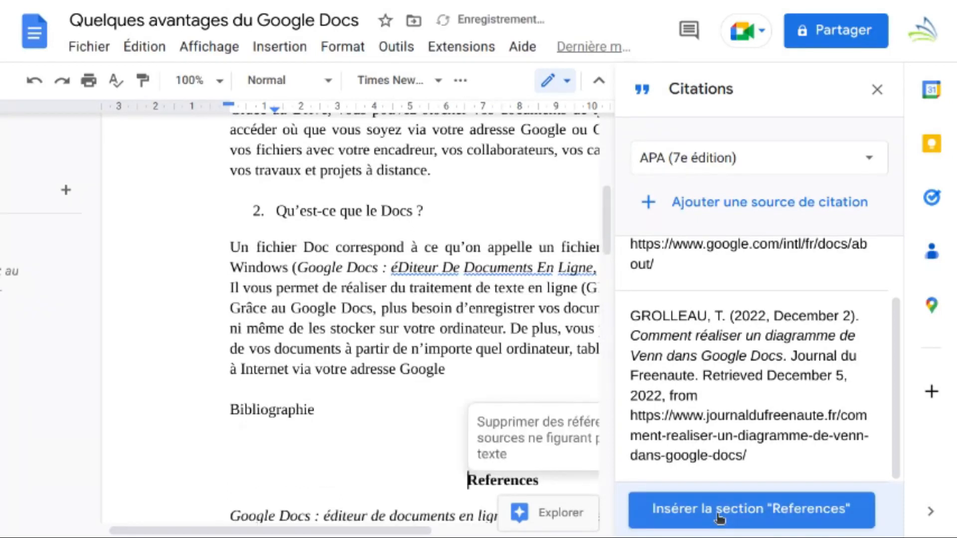
pyautogui.scroll(-4, 484, 449)
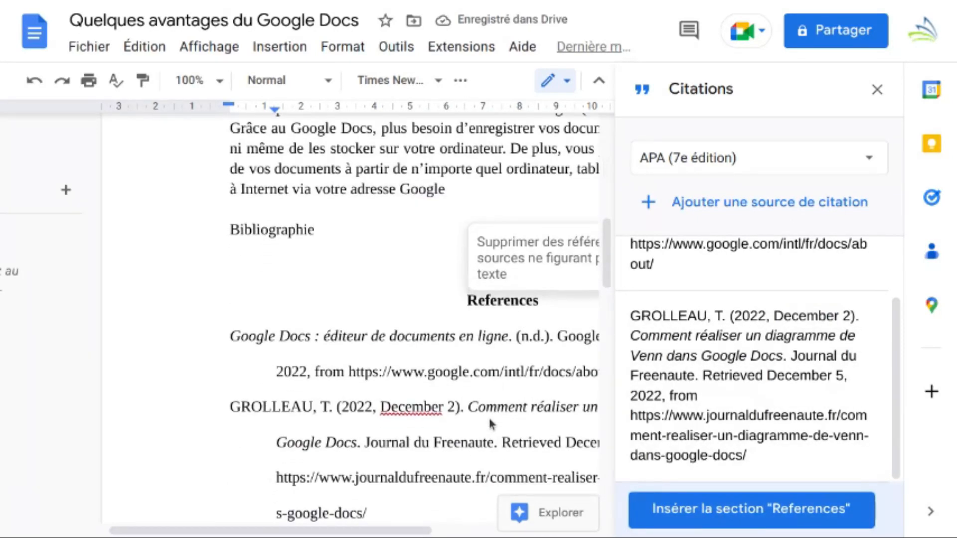
pyautogui.click(877, 91)
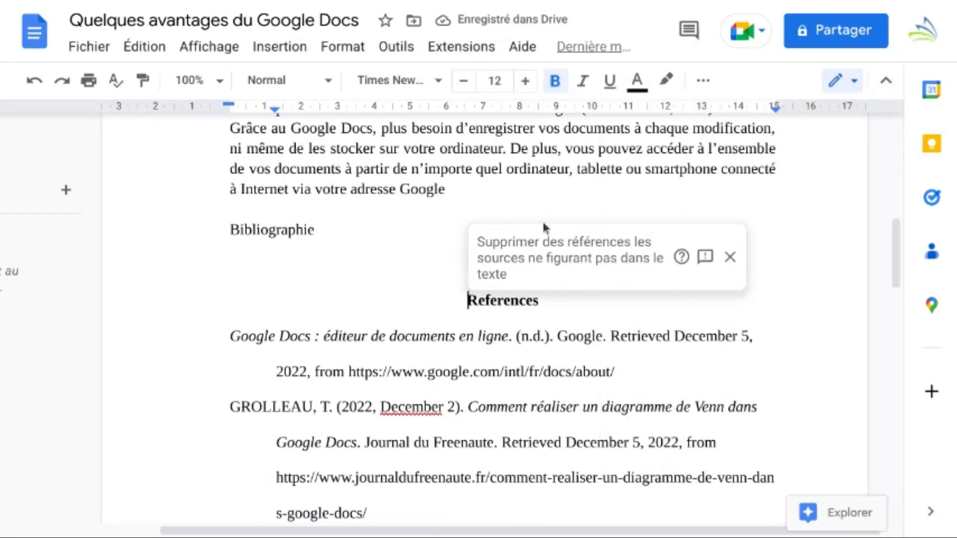
# Delete the "References" title and the blank lines between the "Bibliographie" heading and the first source.
pyautogui.doubleClick(487, 300)
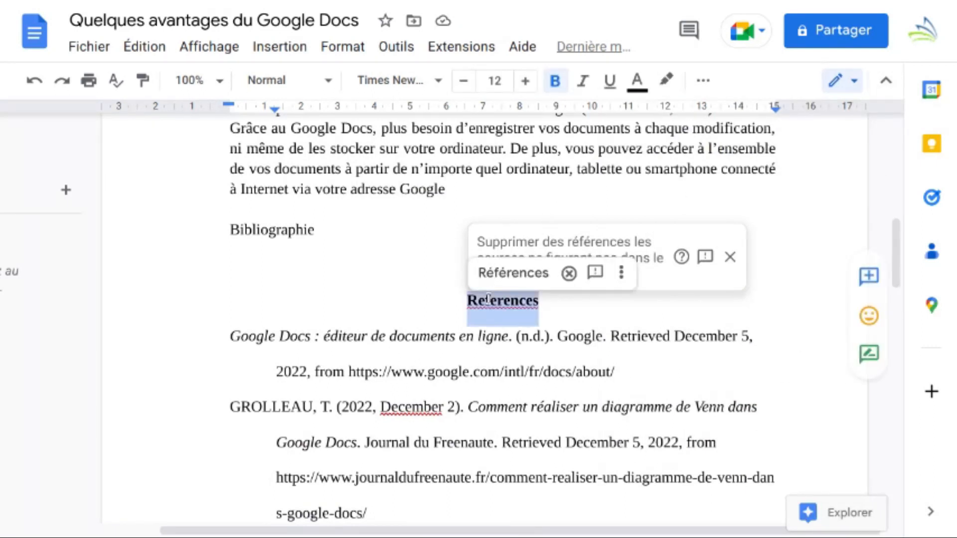
pyautogui.press('BackSpace')
pyautogui.press('BackSpace')
pyautogui.press('BackSpace')
pyautogui.press('BackSpace')
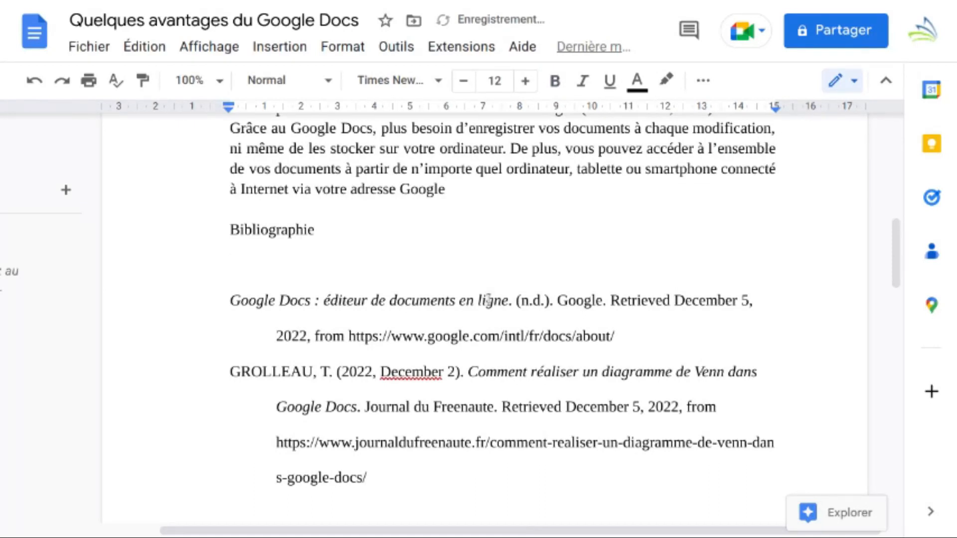
pyautogui.press('BackSpace')
# Justify both reference entries under the "Bibliographie" heading.
pyautogui.click(214, 272)
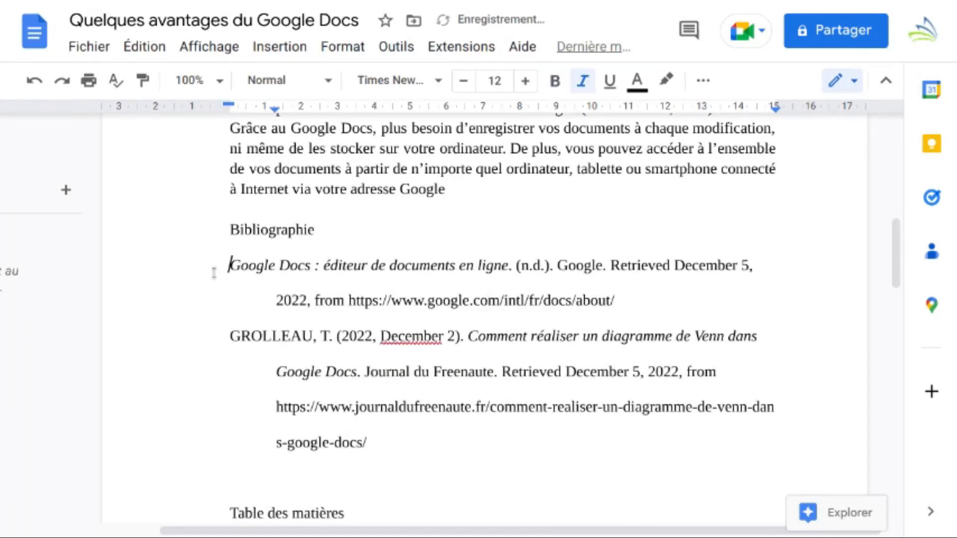
pyautogui.keyDown('shift'); pyautogui.click(400, 451); pyautogui.keyUp('shift')
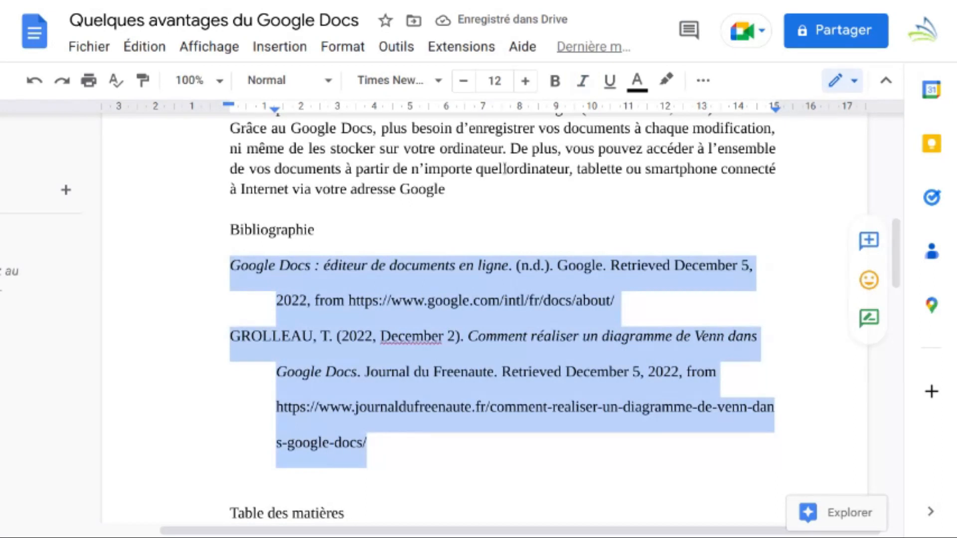
pyautogui.click(703, 83)
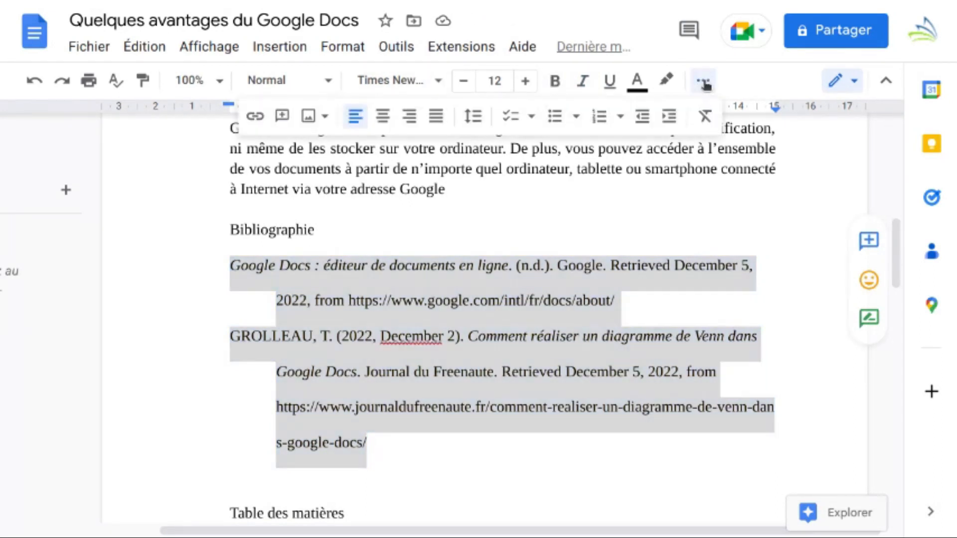
pyautogui.click(442, 119)
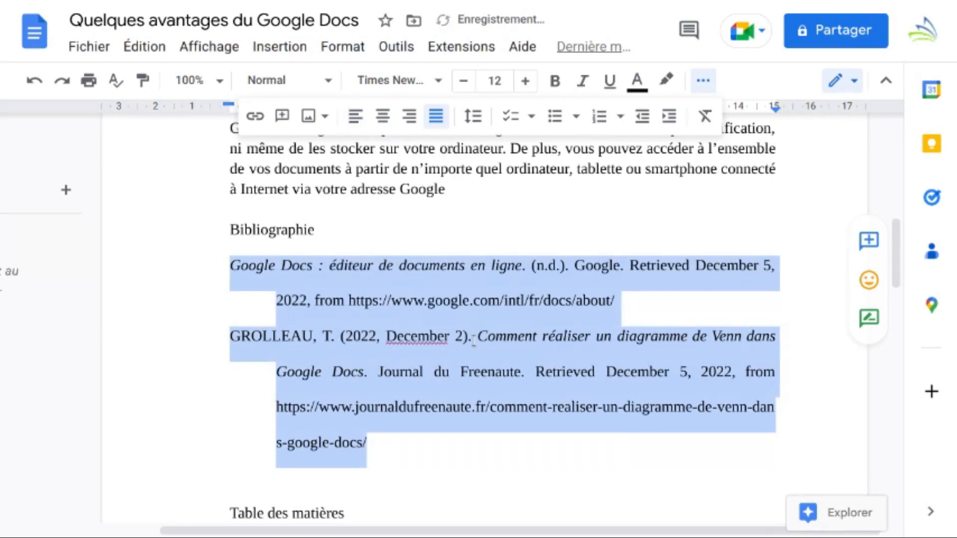
pyautogui.click(615, 300)
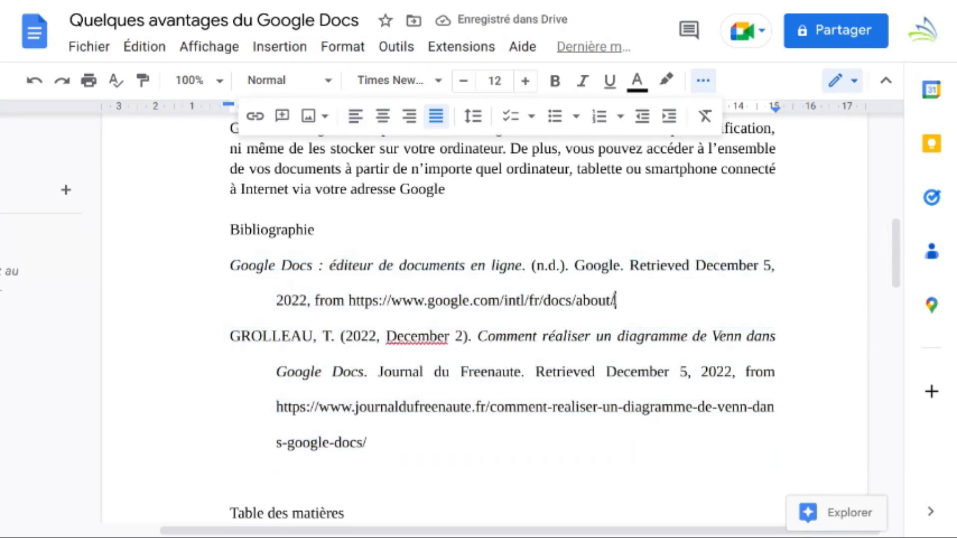
pyautogui.keyDown('shift'); pyautogui.click(316, 300); pyautogui.keyUp('shift')
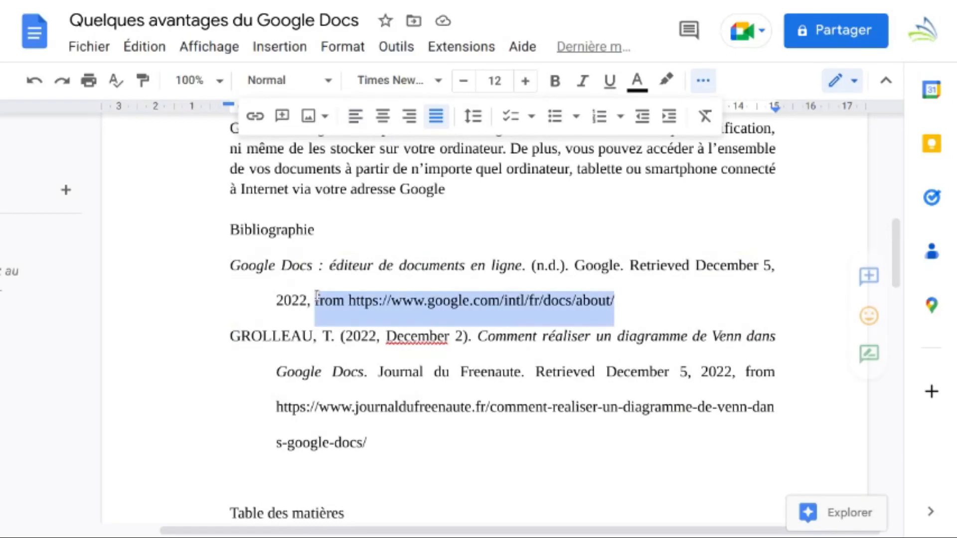
pyautogui.click(392, 441)
pyautogui.keyDown('shift'); pyautogui.click(206, 266); pyautogui.keyUp('shift')
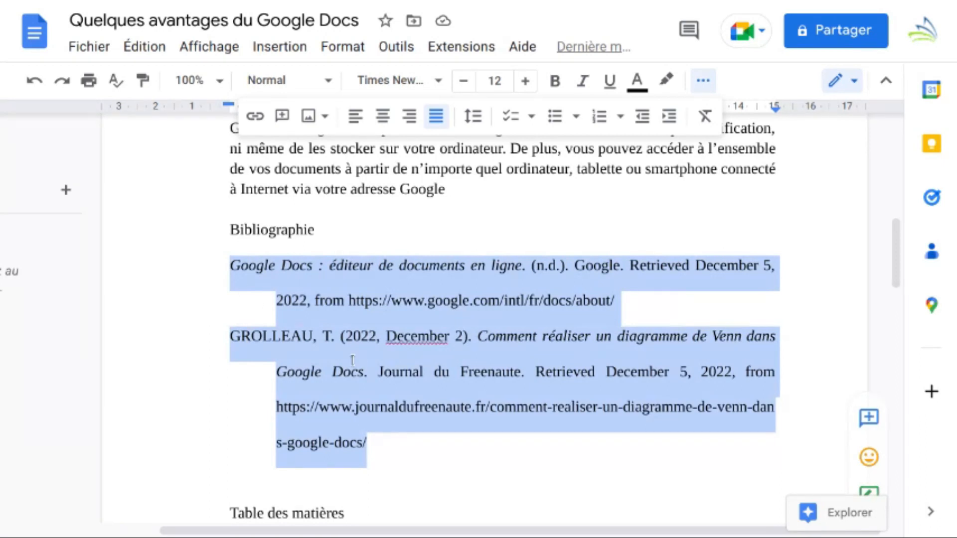
pyautogui.click(379, 446)
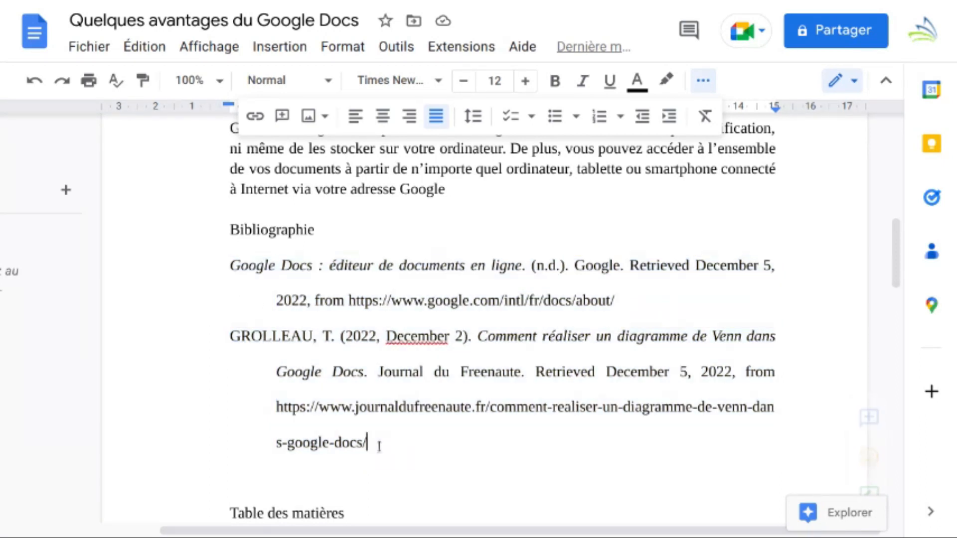
pyautogui.keyDown('shift'); pyautogui.click(224, 264); pyautogui.keyUp('shift')
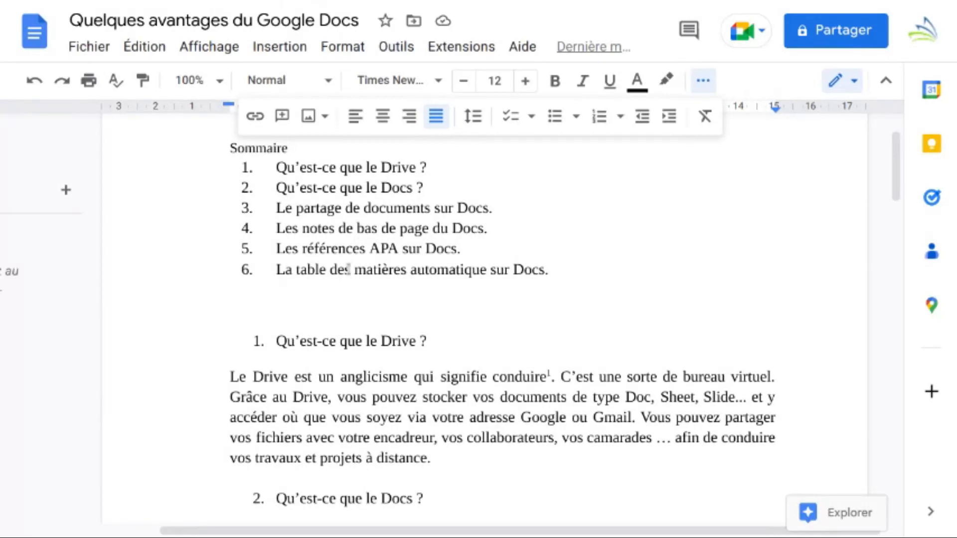
# Examine the document outline (Plan) alongside the "Sommaire" list and the section headings in the body.
pyautogui.scroll(1, 348, 269)
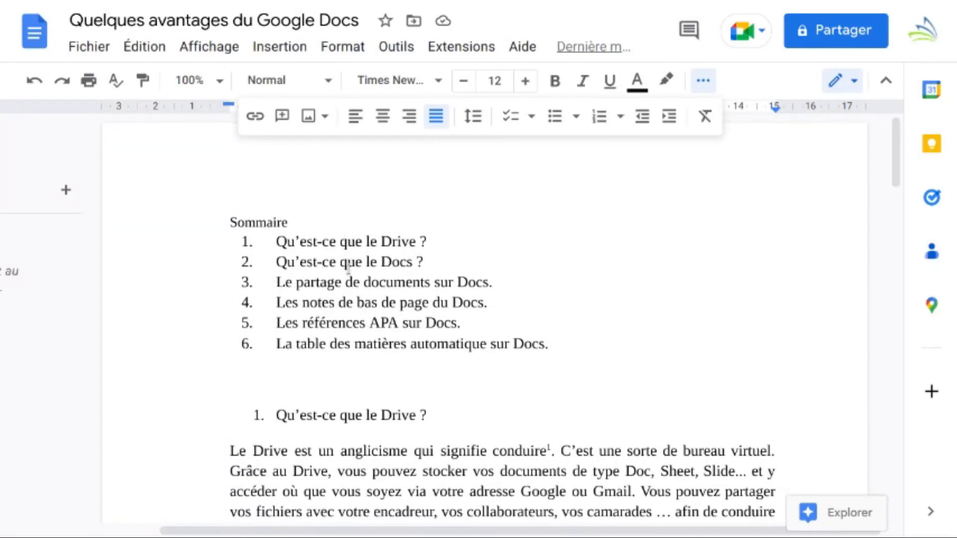
pyautogui.click(703, 80)
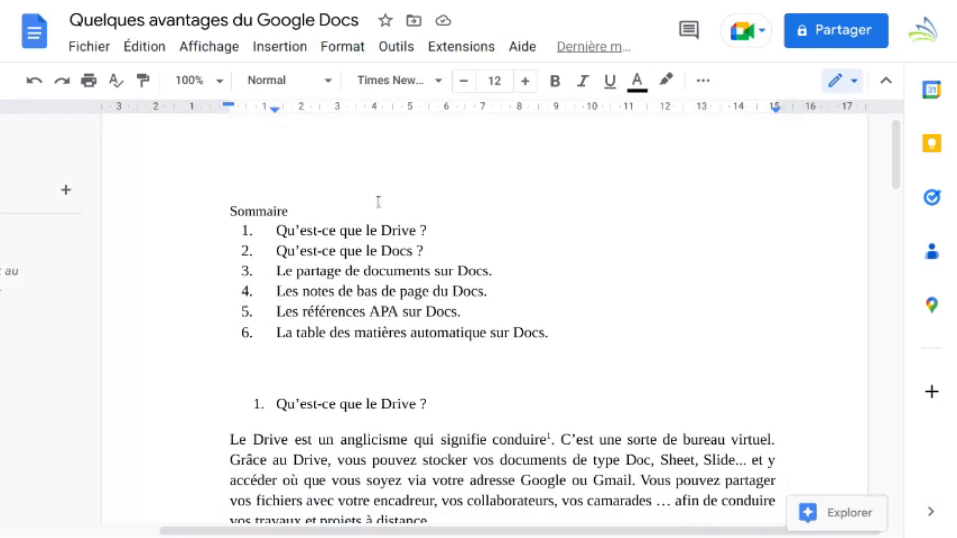
pyautogui.hscroll(-3, 277, 260)
pyautogui.hscroll(-3, 277, 259)
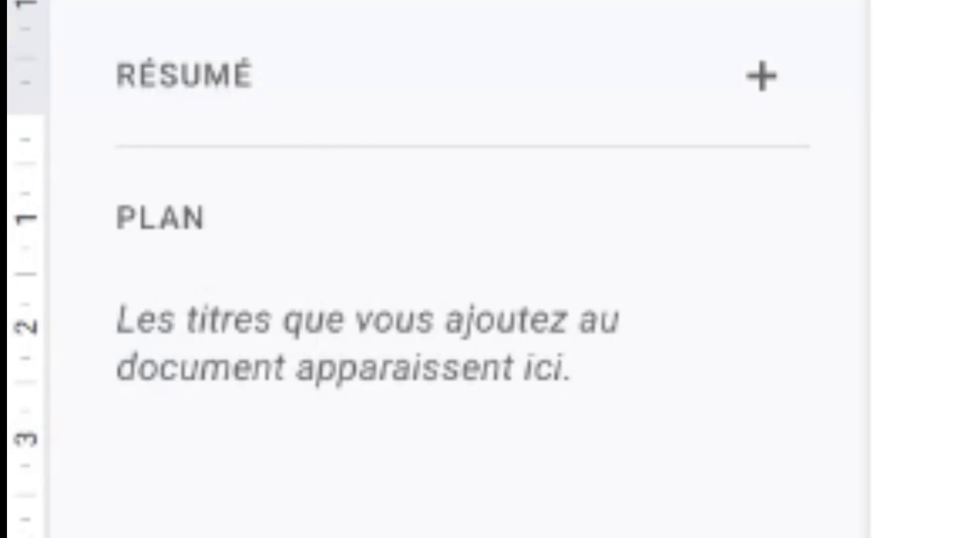
pyautogui.scroll(1, 474, 420)
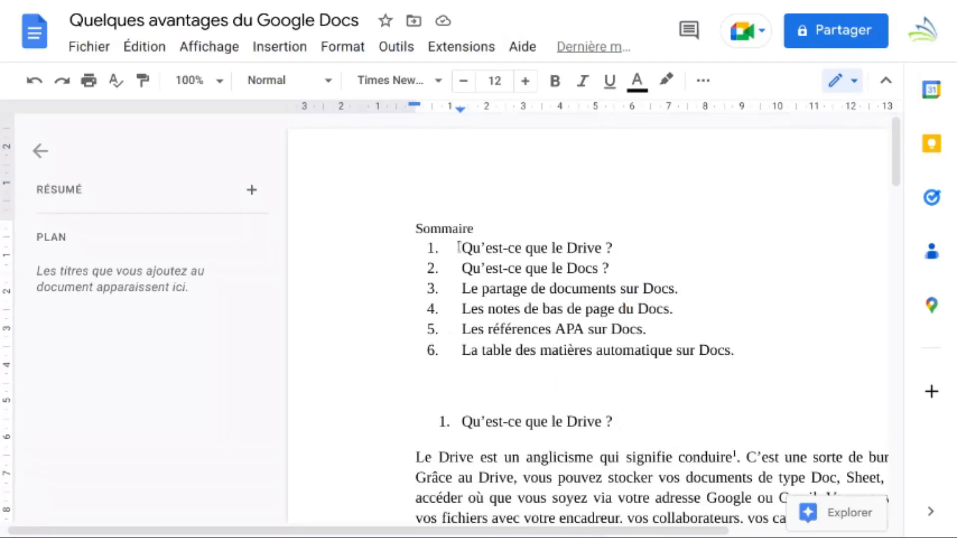
pyautogui.scroll(-1, 493, 394)
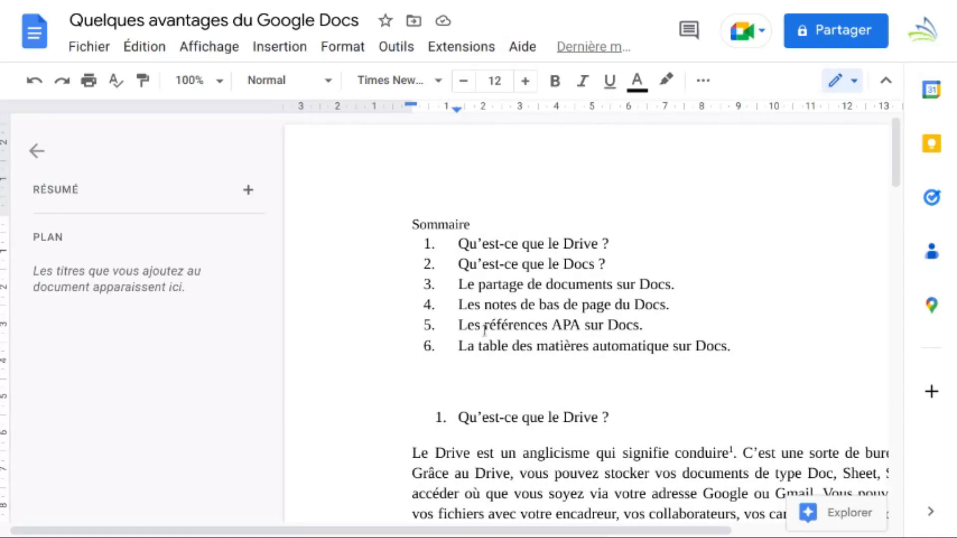
pyautogui.click(435, 225)
pyautogui.click(519, 418)
pyautogui.scroll(-5, 518, 423)
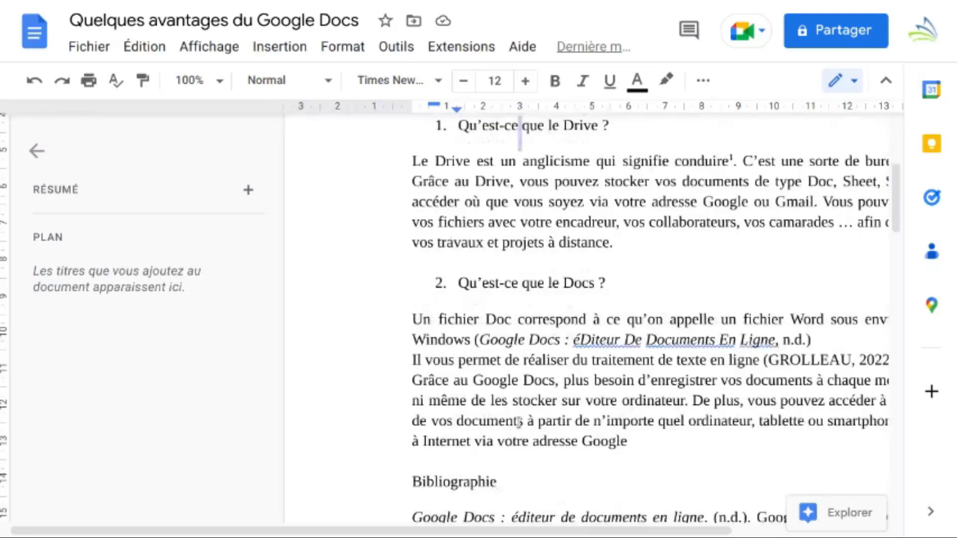
pyautogui.scroll(5, 518, 423)
pyautogui.scroll(-1, 519, 422)
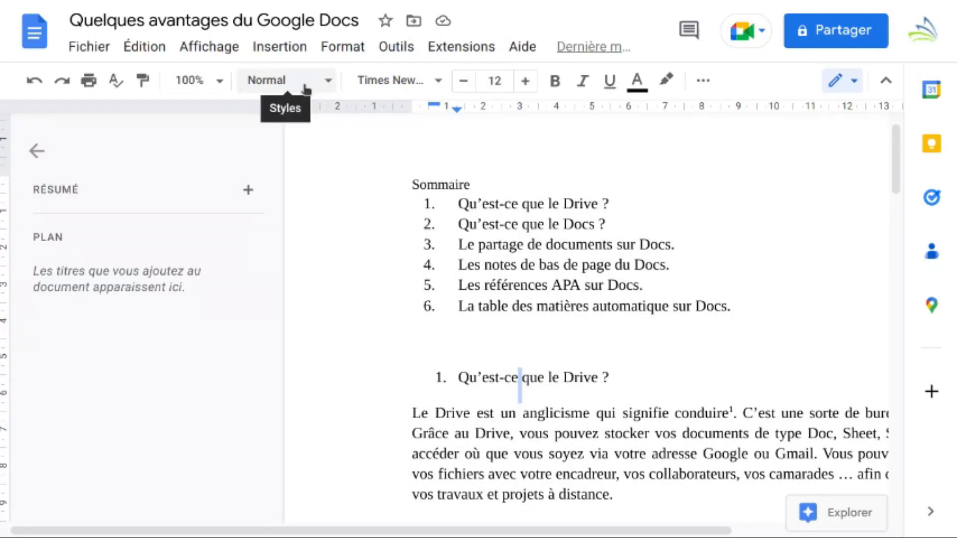
# Set the "Sommaire" heading's font size to 12 and give it the Titre 1 style.
pyautogui.doubleClick(452, 186)
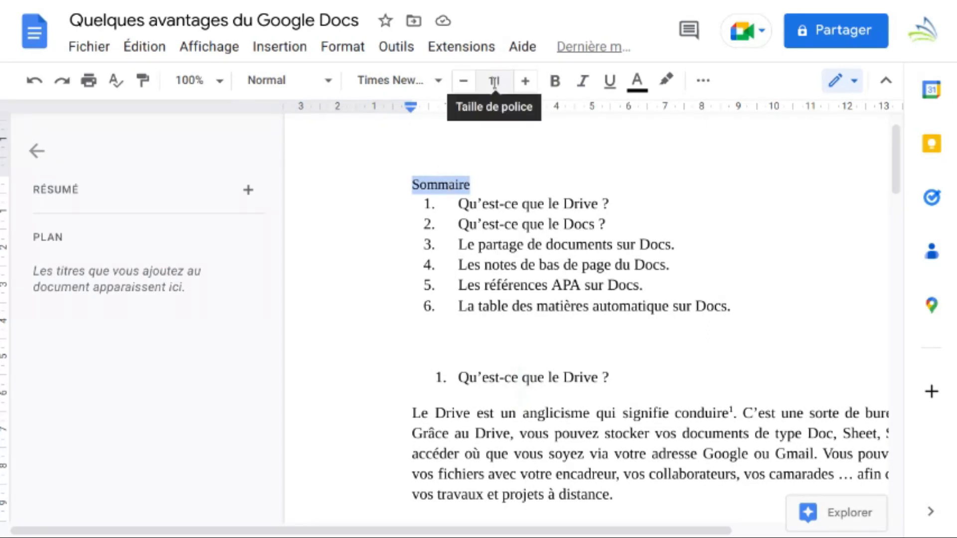
pyautogui.click(525, 81)
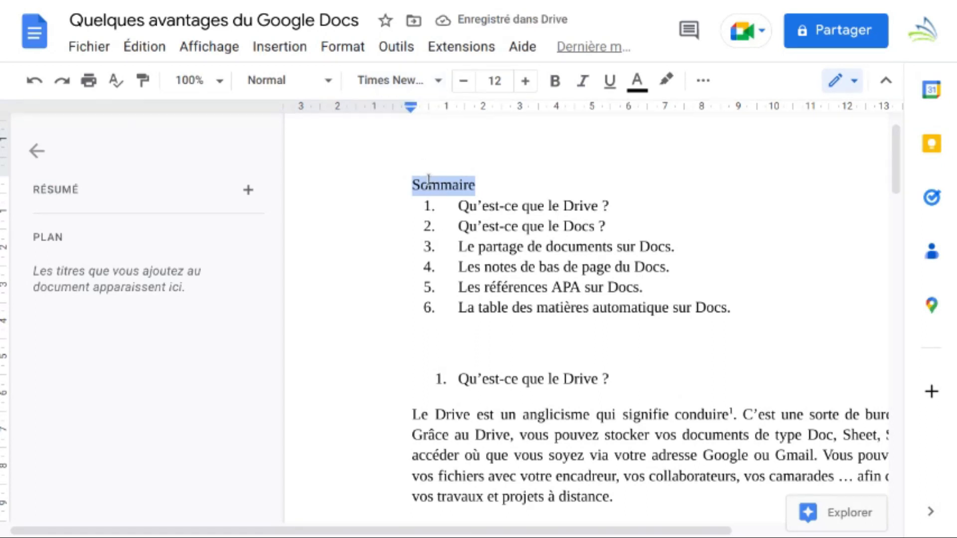
pyautogui.click(327, 80)
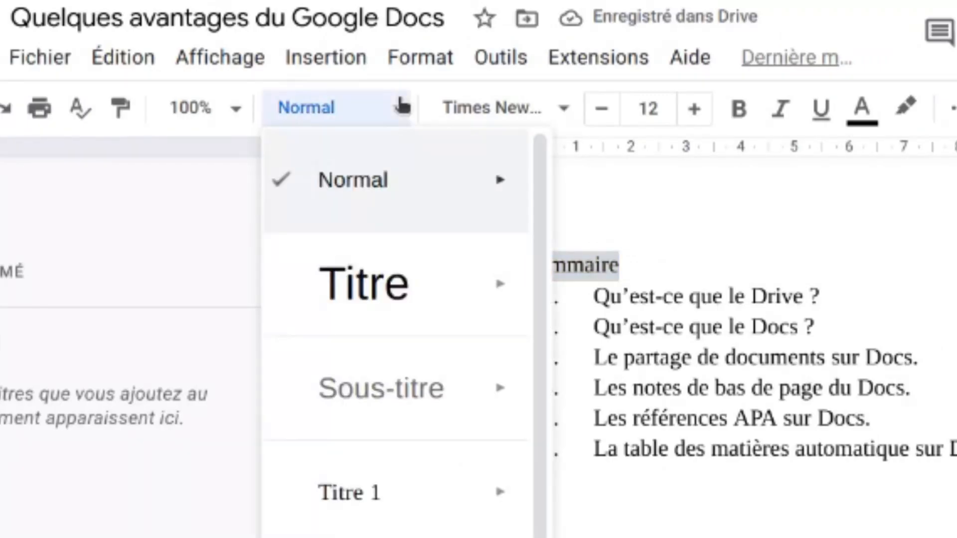
pyautogui.moveTo(414, 496)
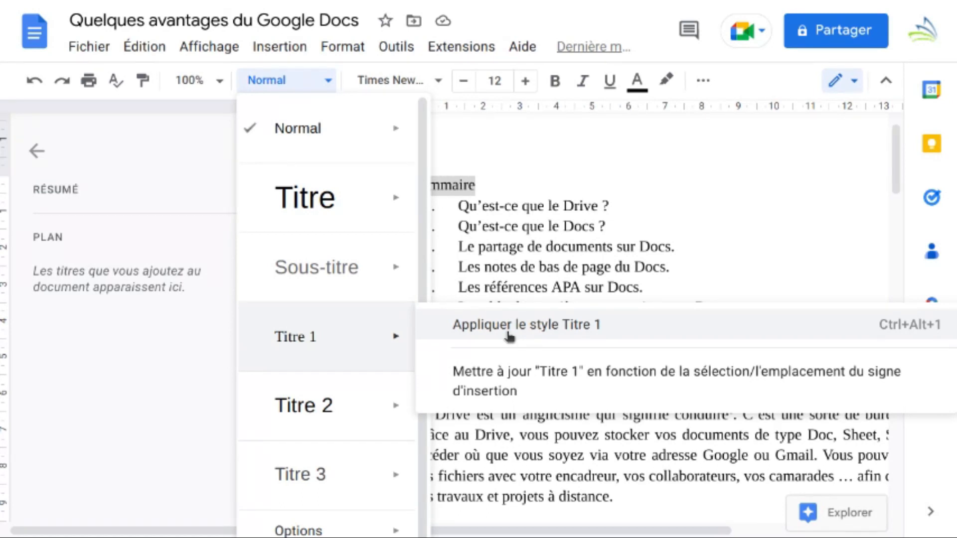
pyautogui.click(527, 378)
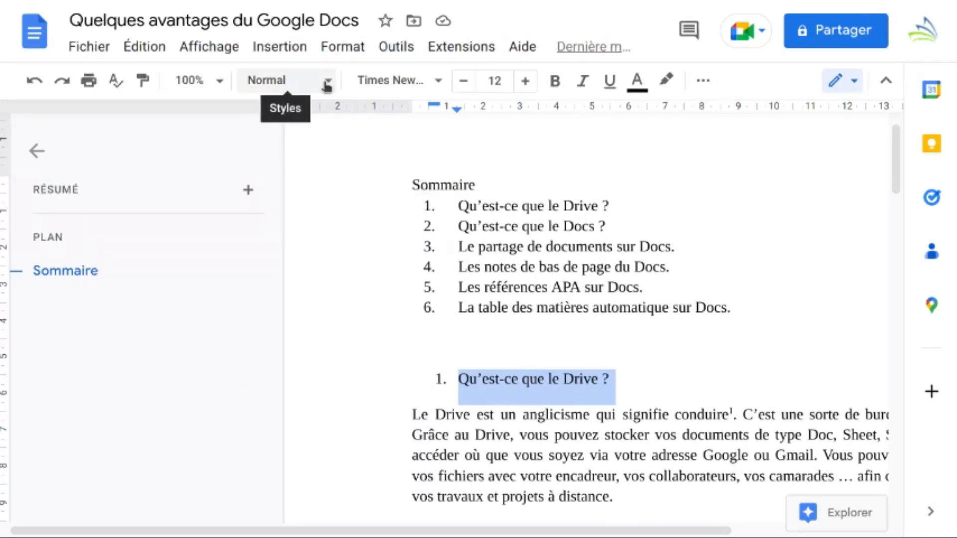
# Apply the Titre 1 style to the "Qu'est-ce que le Drive ?" section heading.
pyautogui.click(326, 83)
pyautogui.moveTo(296, 337)
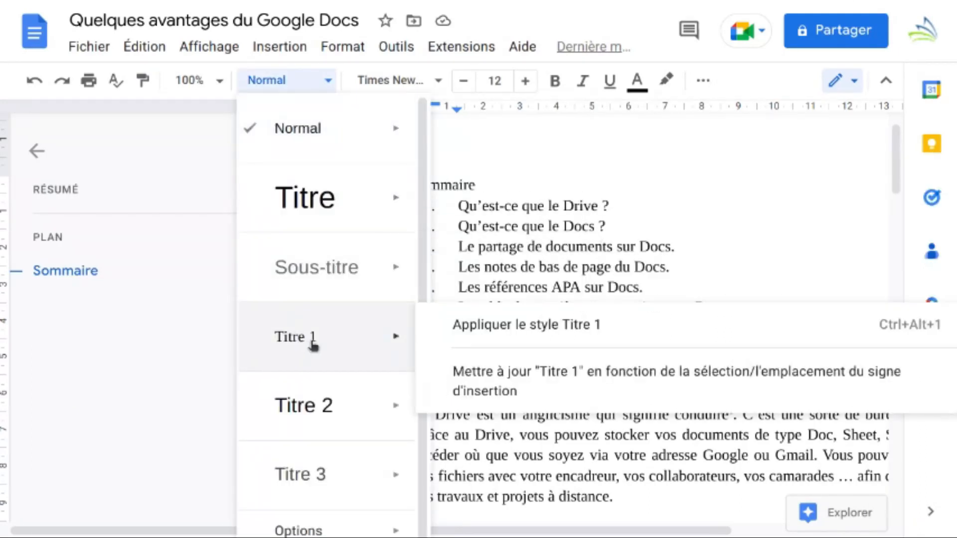
pyautogui.click(534, 328)
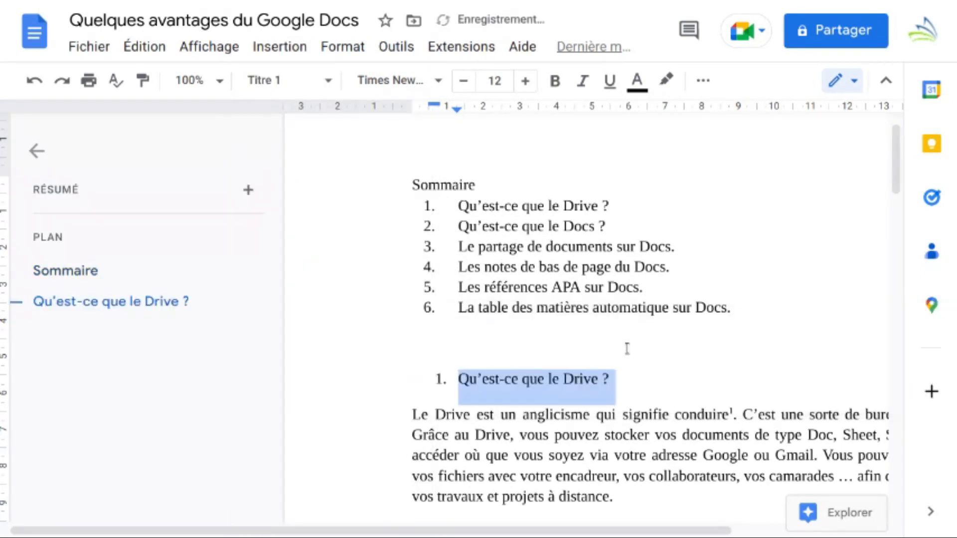
# Apply the Titre 1 style to the "Qu'est-ce que le Docs ?" section heading.
pyautogui.scroll(-2, 623, 347)
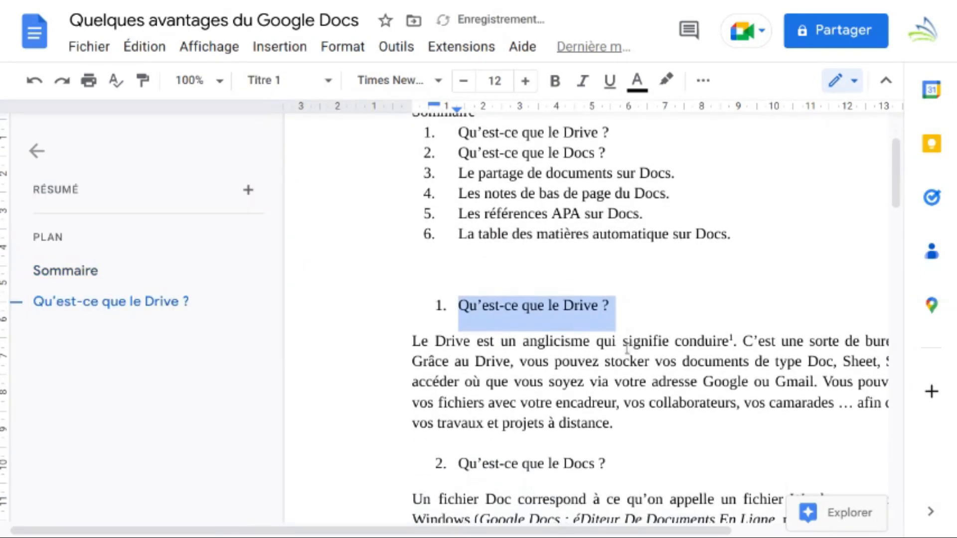
pyautogui.tripleClick(530, 462)
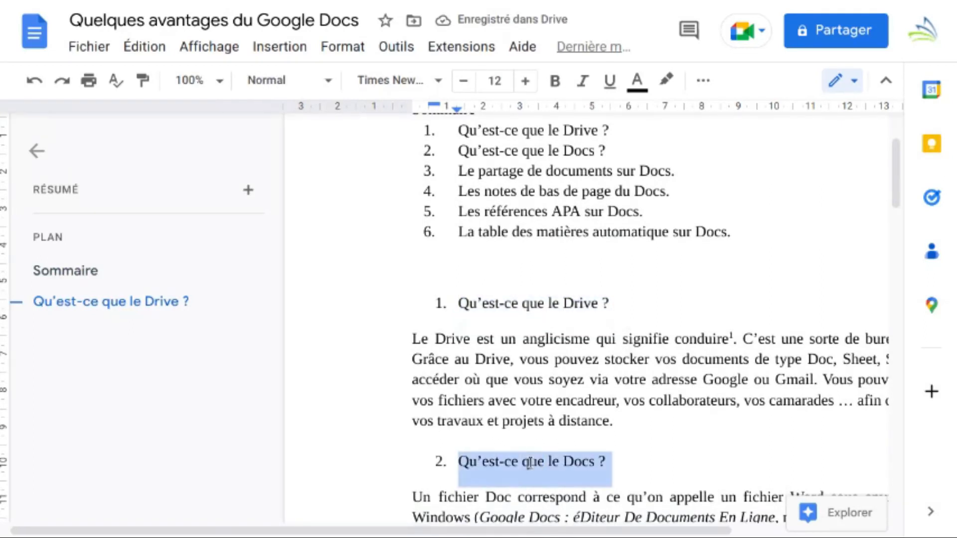
pyautogui.click(325, 82)
pyautogui.moveTo(310, 335)
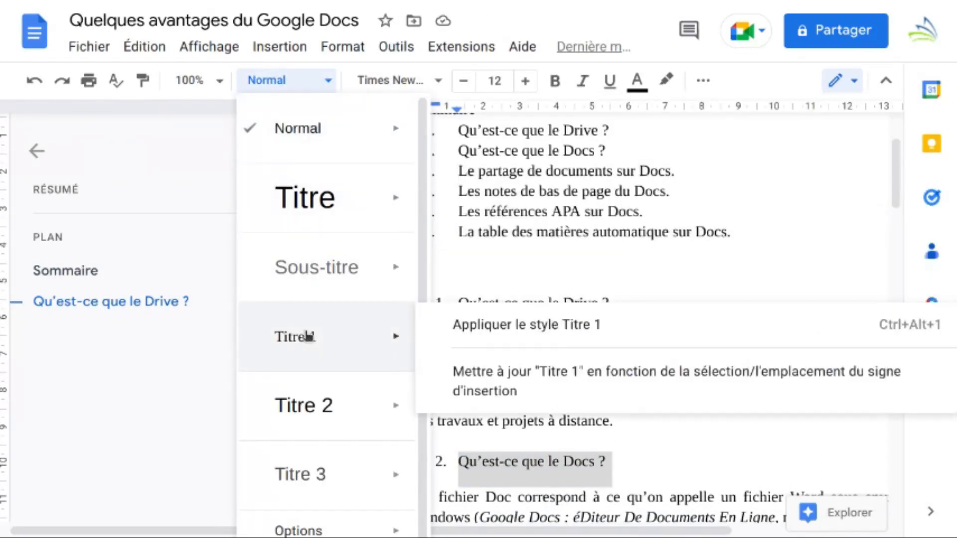
pyautogui.click(477, 335)
# Apply the Titre 1 style to the "Bibliographie" heading.
pyautogui.scroll(-5, 599, 401)
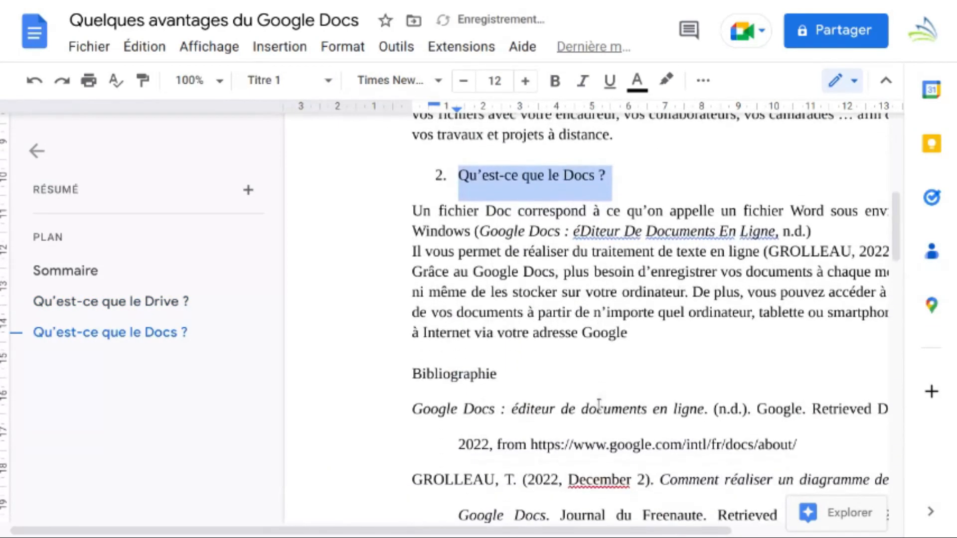
pyautogui.doubleClick(447, 374)
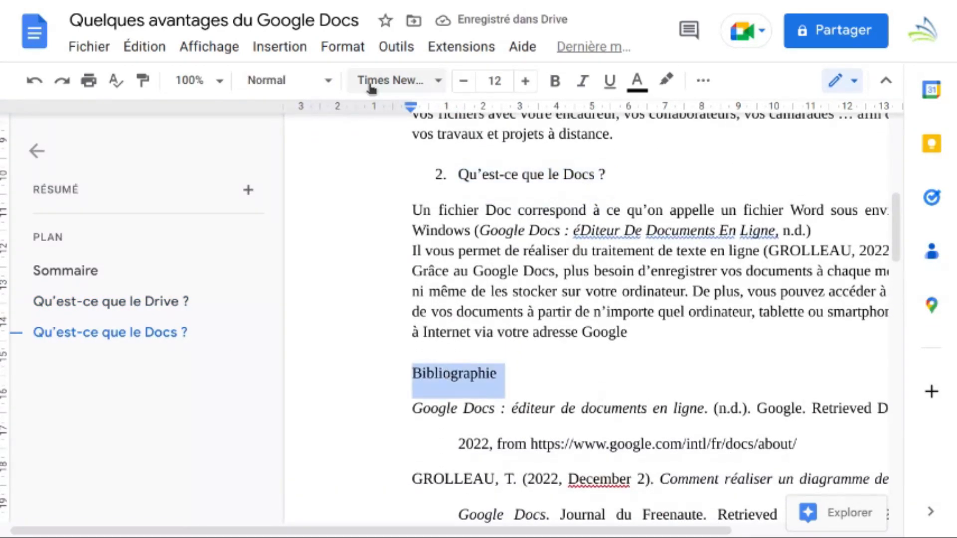
pyautogui.click(320, 80)
pyautogui.moveTo(299, 338)
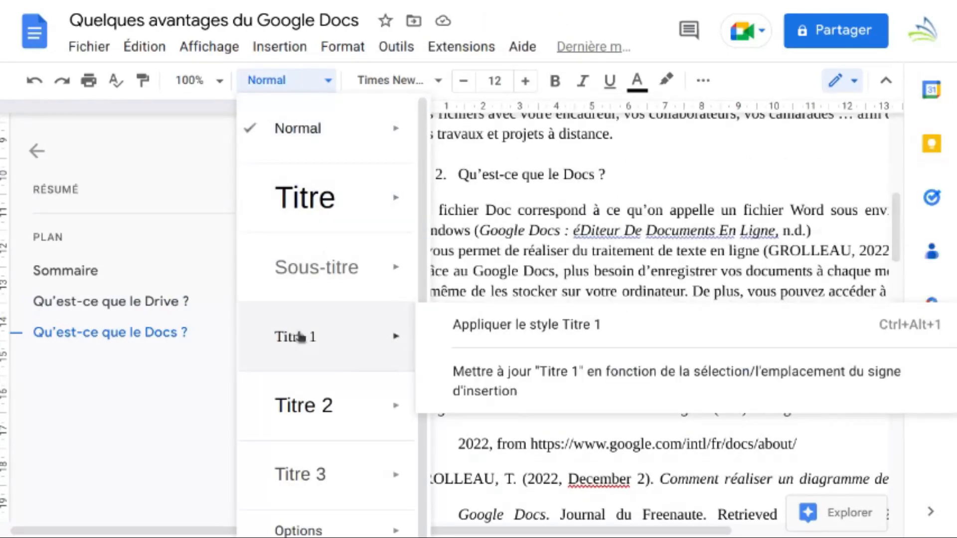
pyautogui.click(486, 327)
# Apply the Titre 1 style to the "Table des matières" heading after the bibliography entries.
pyautogui.scroll(-5, 623, 386)
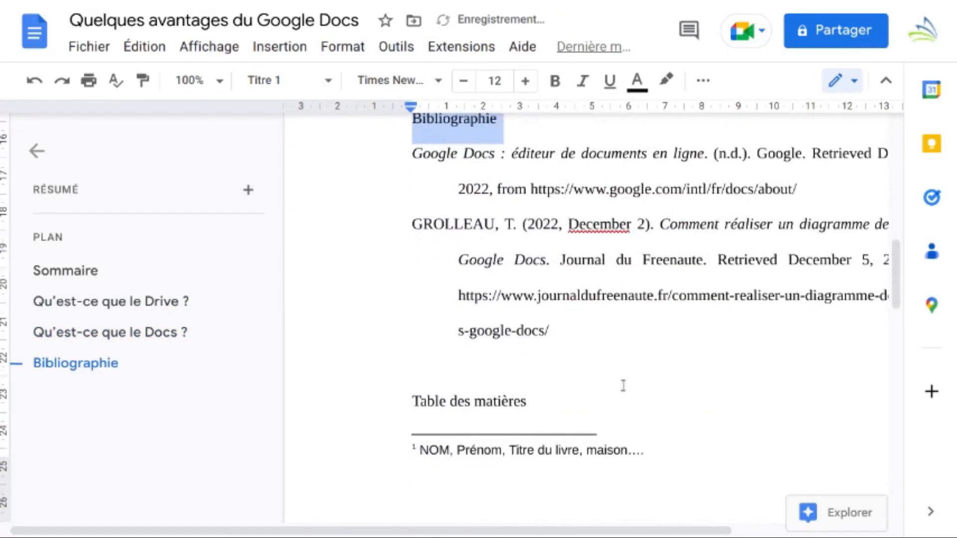
pyautogui.doubleClick(484, 400)
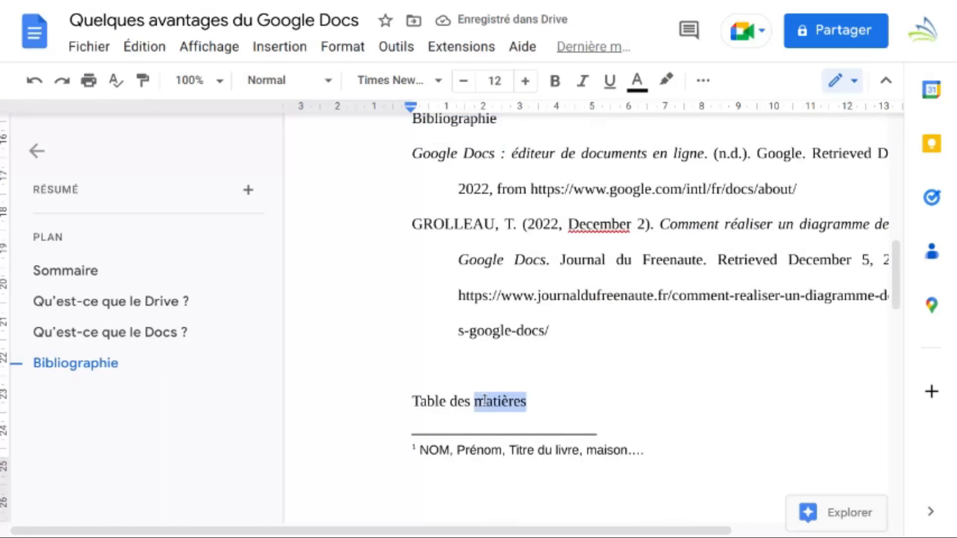
pyautogui.tripleClick(485, 400)
# Compare the outline entries with the document's headings and the Normal-style body paragraph under "Qu'est-ce que le Drive ?".
pyautogui.scroll(3, 601, 247)
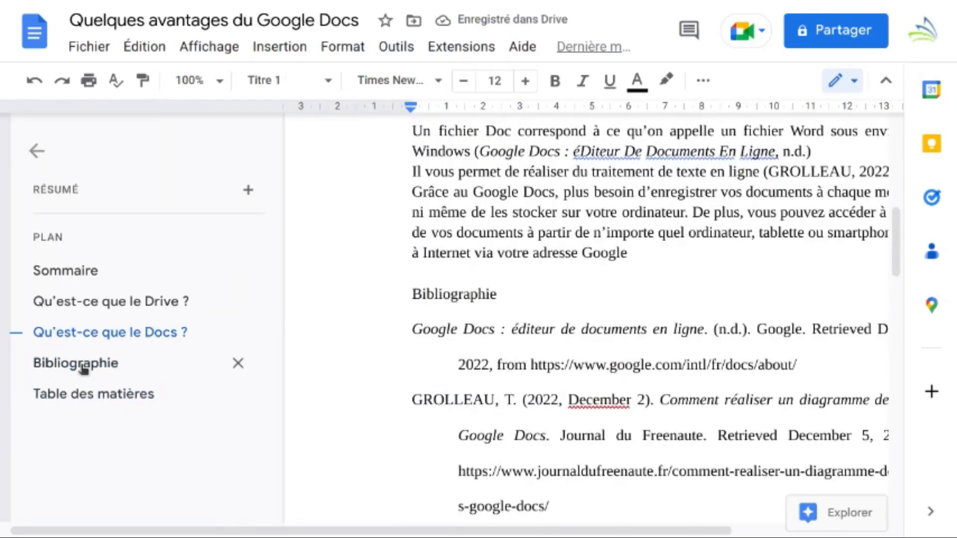
pyautogui.scroll(15, 391, 274)
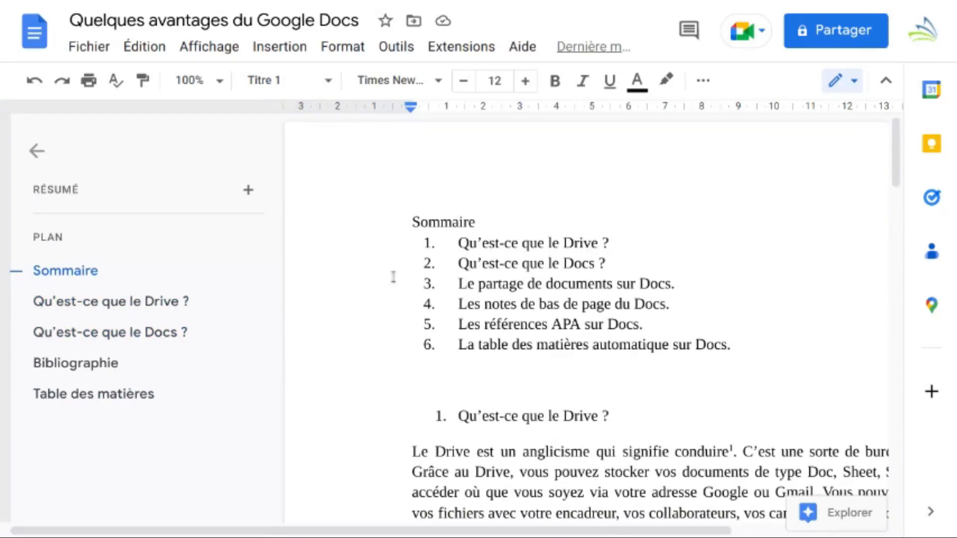
pyautogui.scroll(-5, 471, 349)
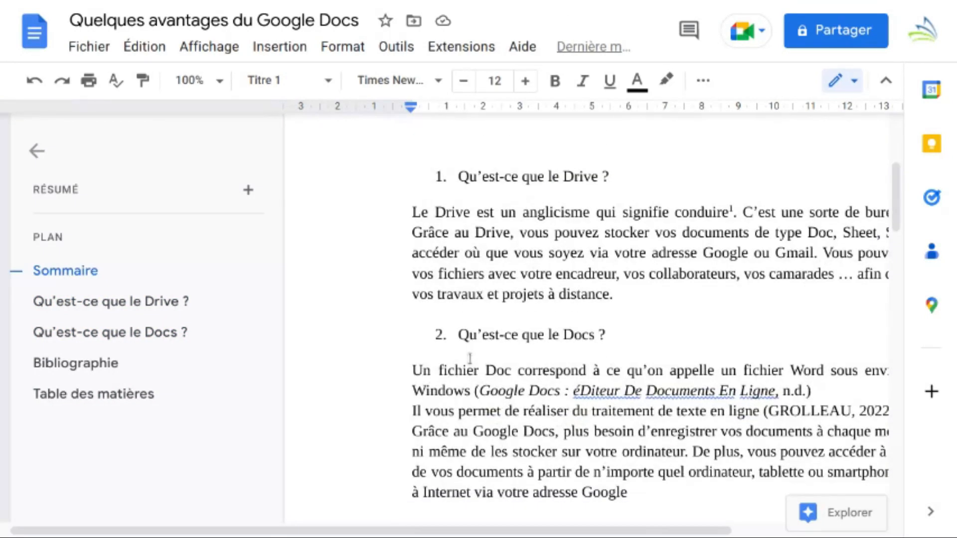
pyautogui.scroll(3, 470, 358)
pyautogui.click(413, 363)
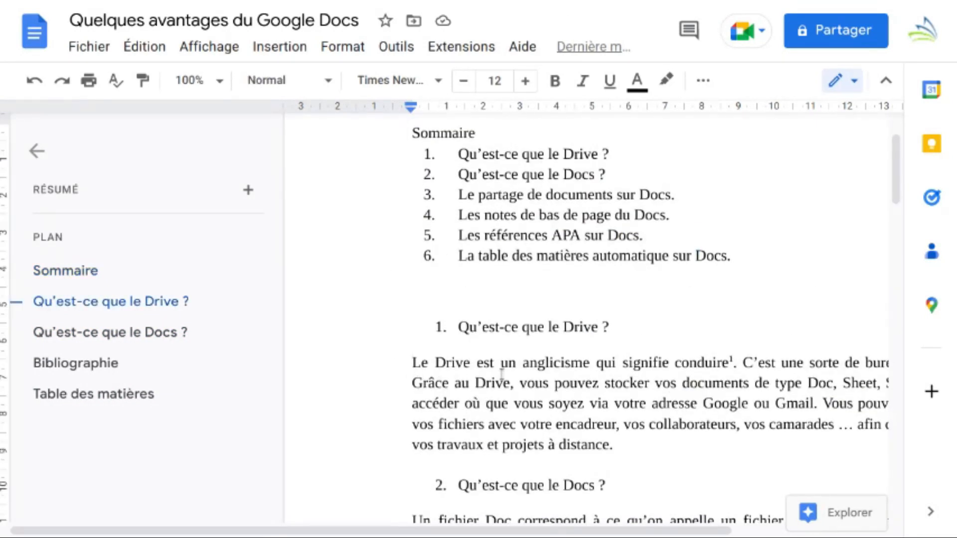
pyautogui.keyDown('shift'); pyautogui.click(650, 452); pyautogui.keyUp('shift')
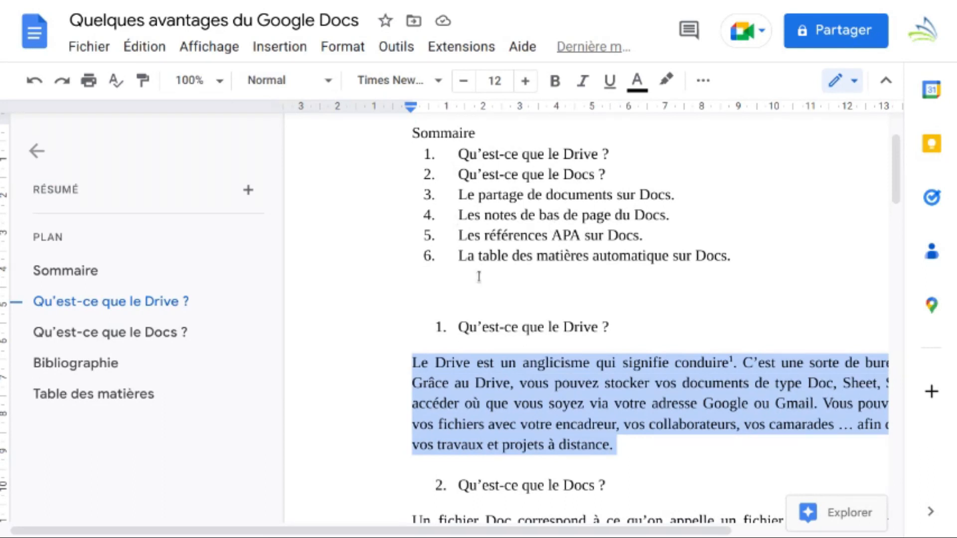
pyautogui.click(429, 295)
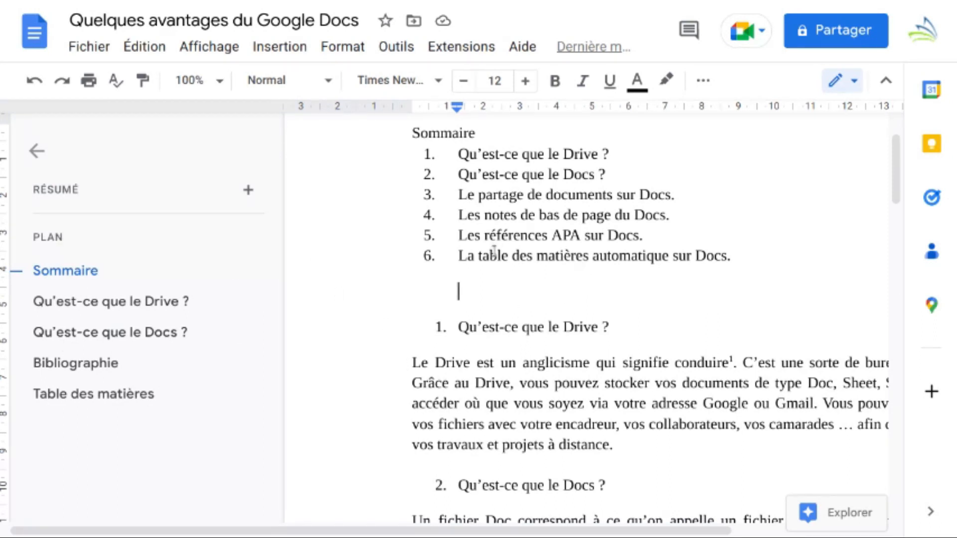
# Insert an automatic table of contents with page numbers below the "Table des matières" heading on the second page.
pyautogui.scroll(-5, 534, 370)
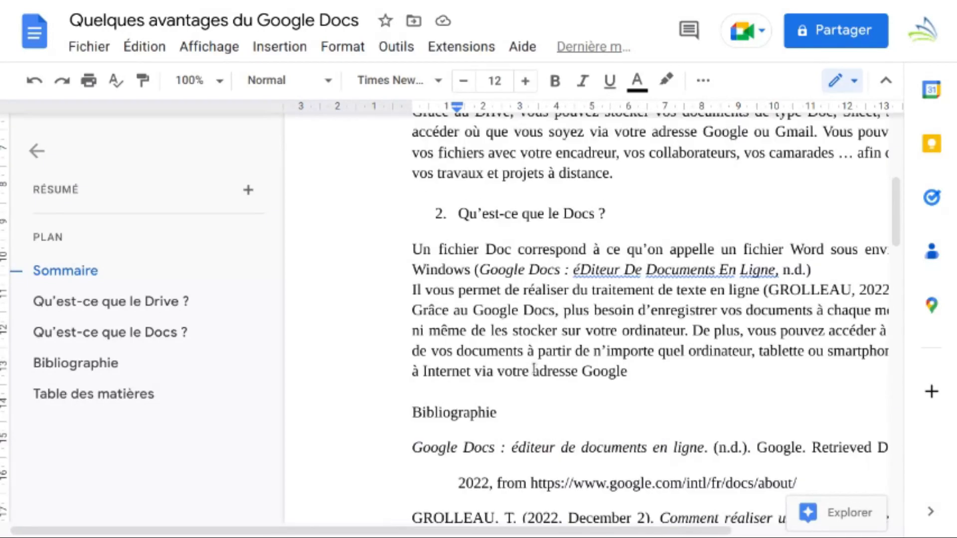
pyautogui.scroll(-11, 534, 370)
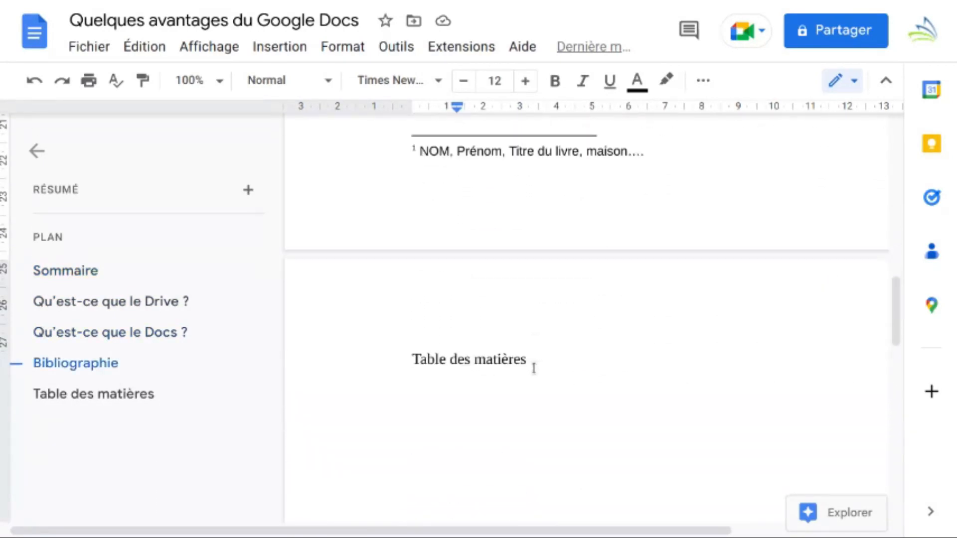
pyautogui.scroll(-2, 534, 368)
pyautogui.click(402, 252)
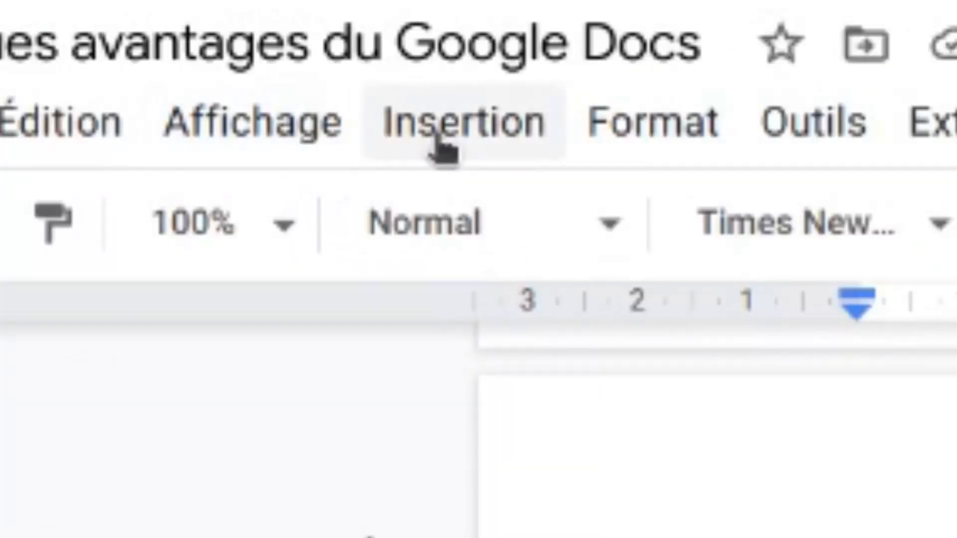
pyautogui.click(271, 50)
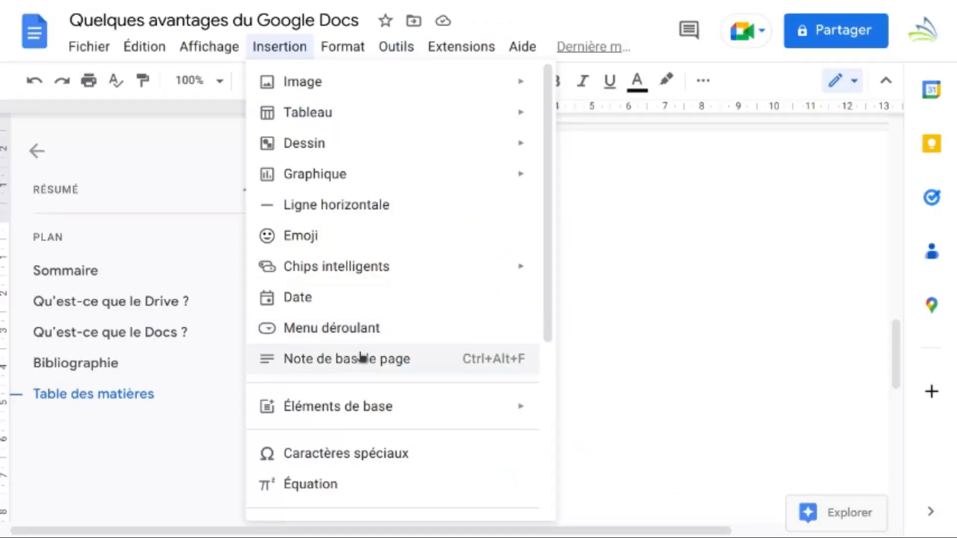
pyautogui.moveTo(359, 406)
pyautogui.scroll(-2, 358, 408)
pyautogui.scroll(-3, 359, 408)
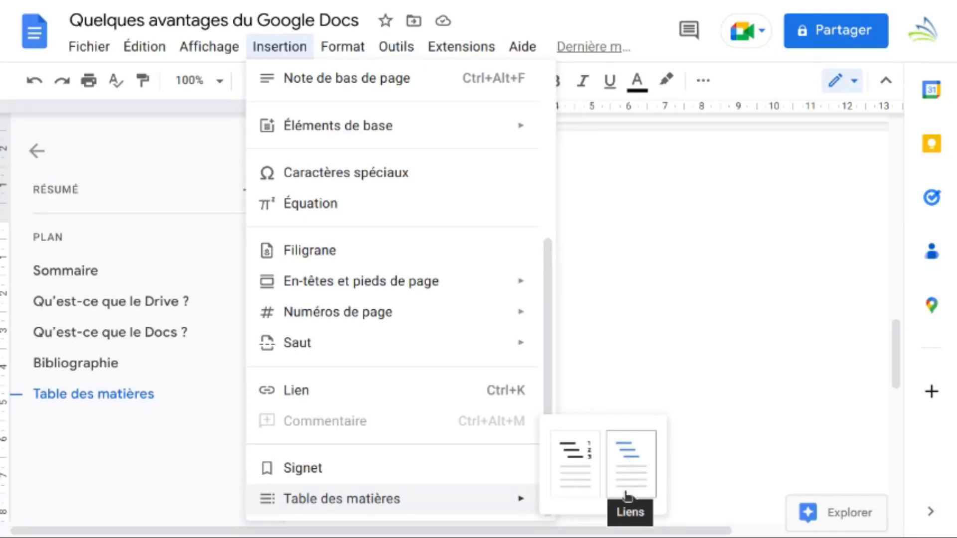
pyautogui.click(574, 461)
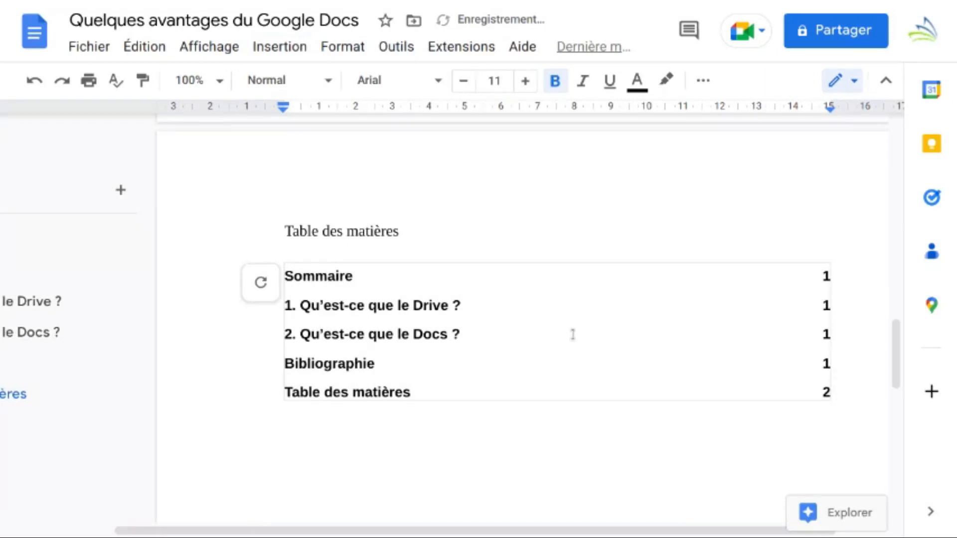
# Set the "Sommaire" heading on the first page back to the Normal style.
pyautogui.scroll(1, 467, 320)
pyautogui.click(467, 320)
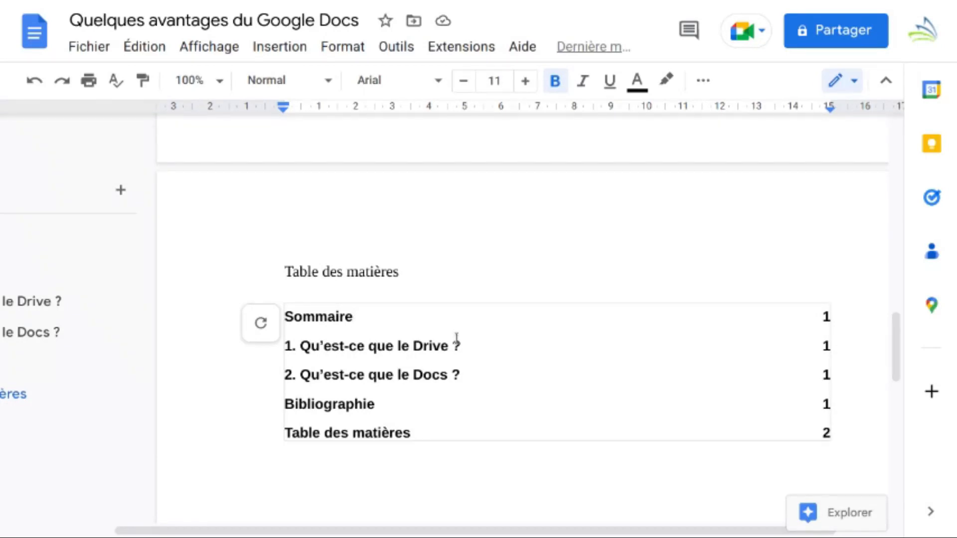
pyautogui.scroll(10, 457, 338)
pyautogui.scroll(2, 457, 338)
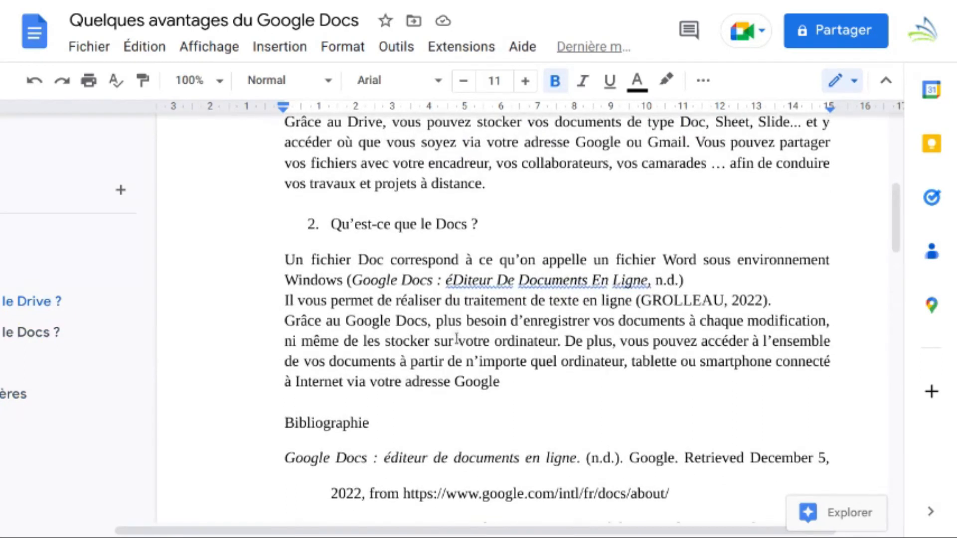
pyautogui.scroll(7, 373, 380)
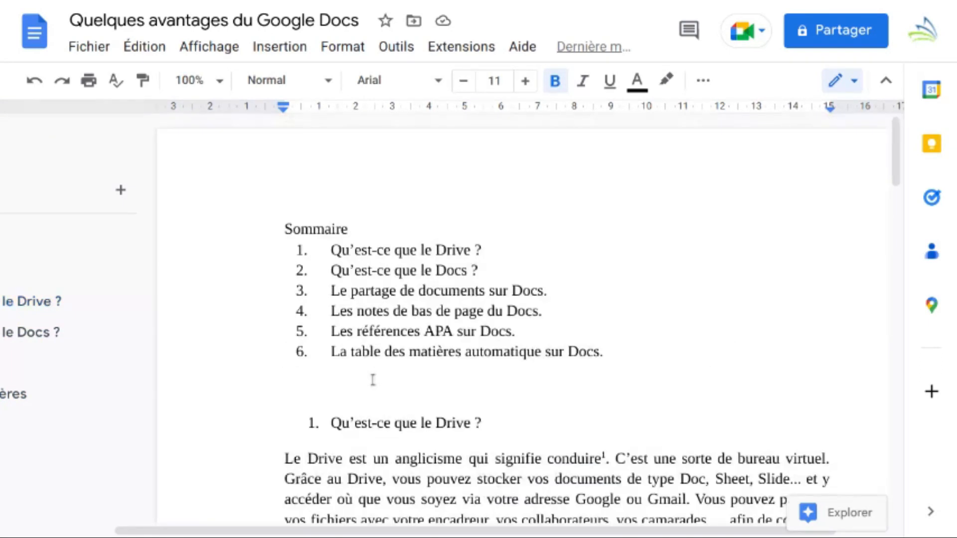
pyautogui.doubleClick(301, 228)
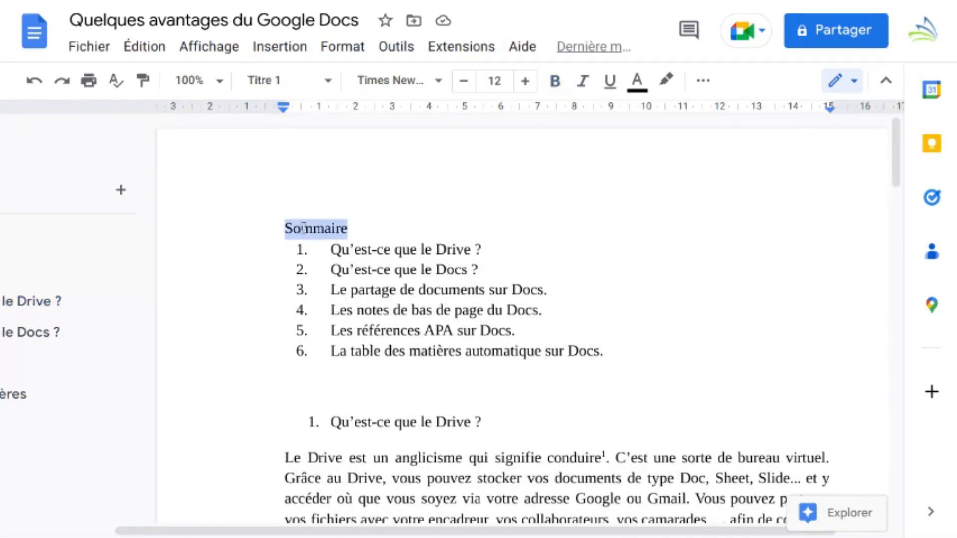
pyautogui.click(329, 85)
pyautogui.moveTo(310, 158)
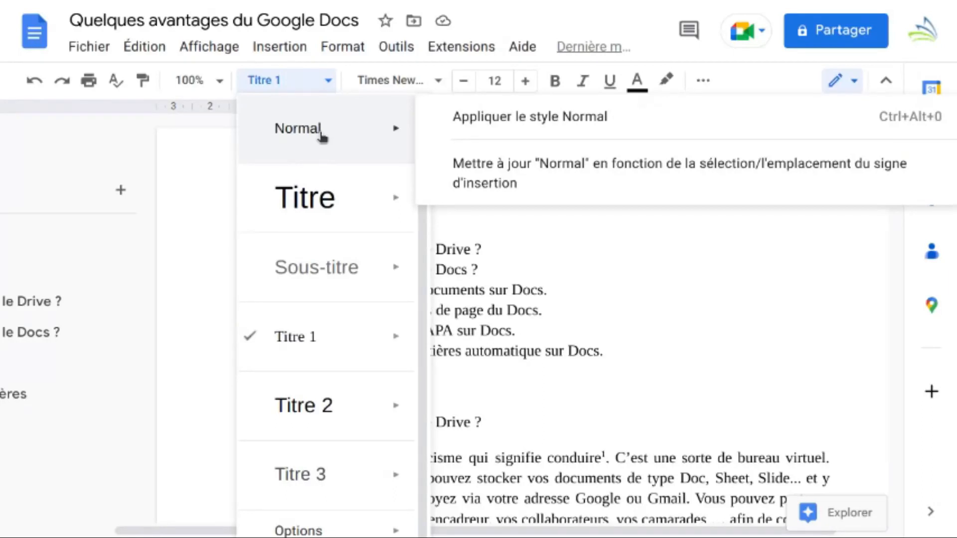
pyautogui.click(321, 136)
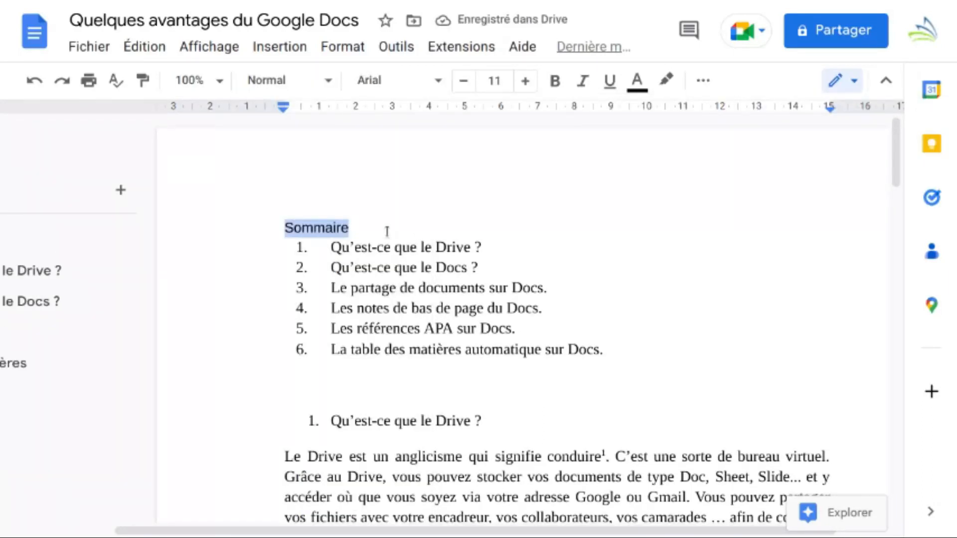
# Update the table of contents on the second page to match the current heading styles.
pyautogui.scroll(-15, 387, 231)
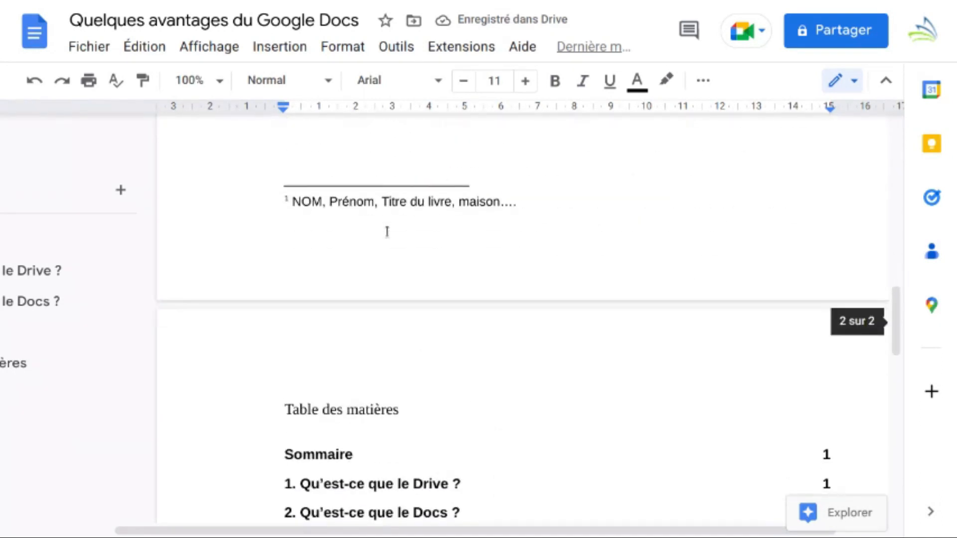
pyautogui.scroll(-5, 387, 231)
pyautogui.click(491, 277)
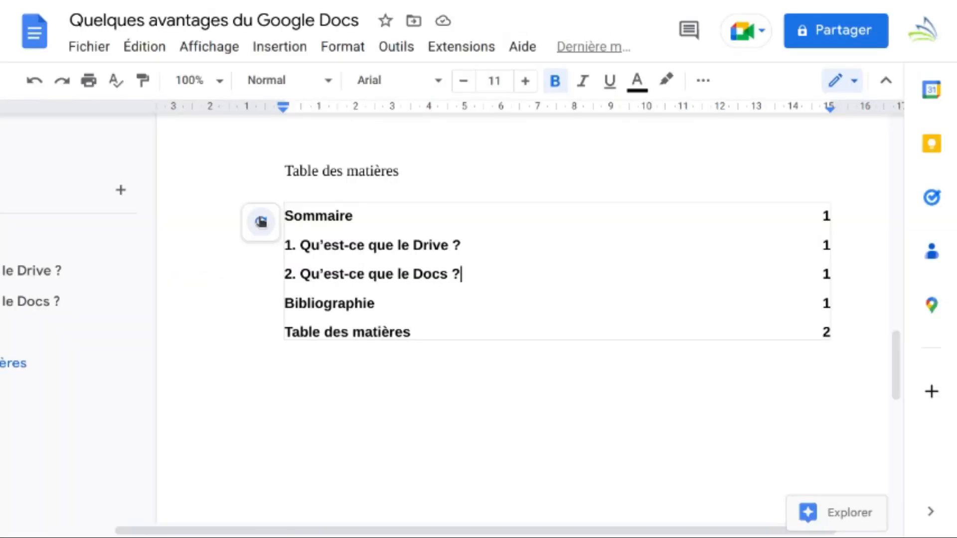
pyautogui.click(402, 162)
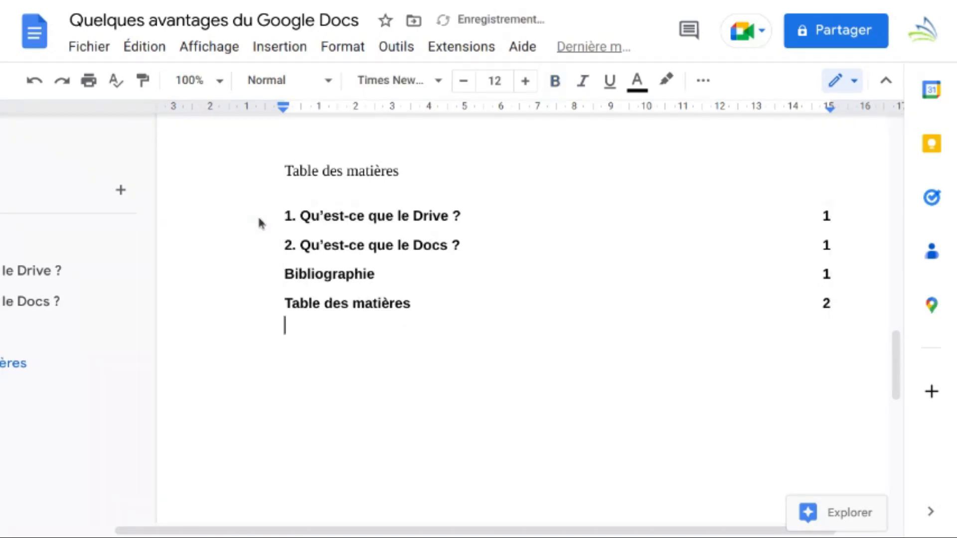
pyautogui.scroll(2, 474, 247)
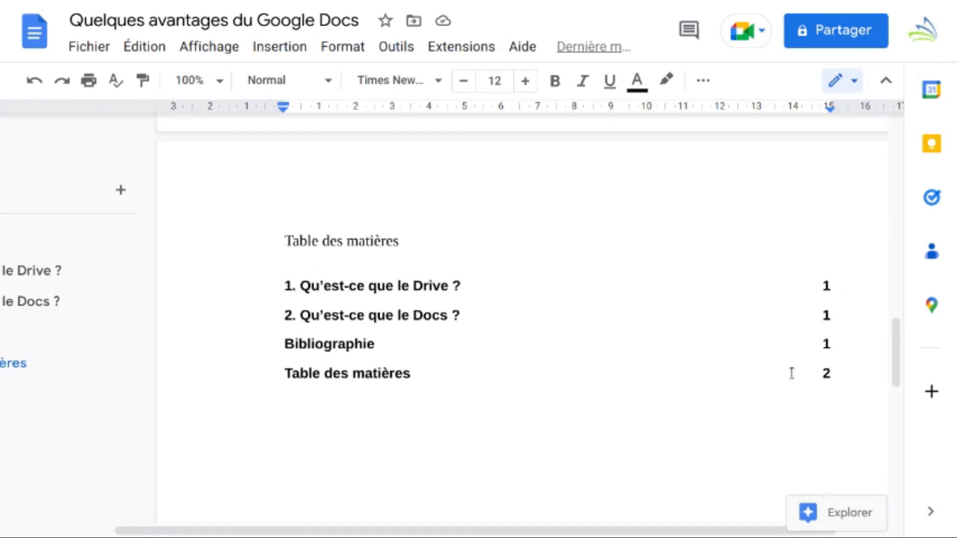
pyautogui.click(331, 83)
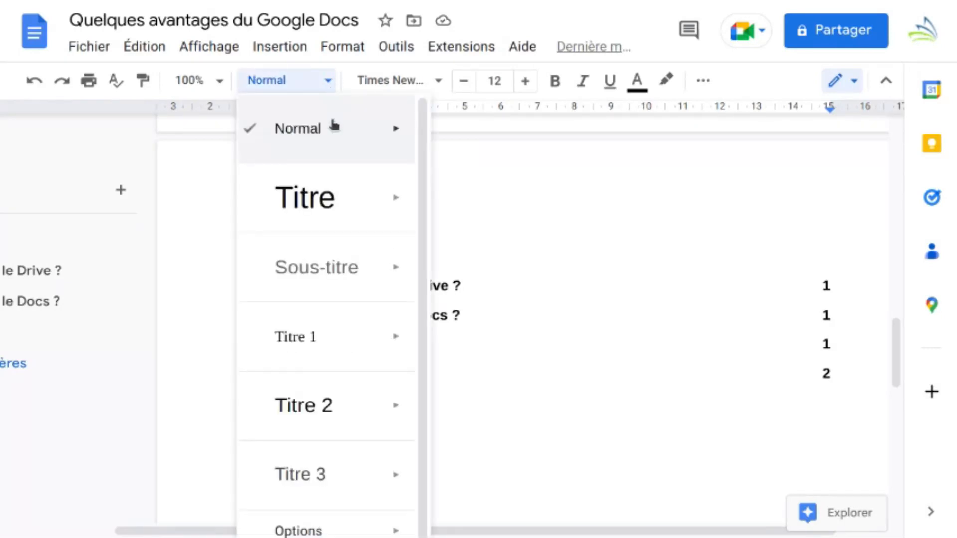
pyautogui.moveTo(329, 285)
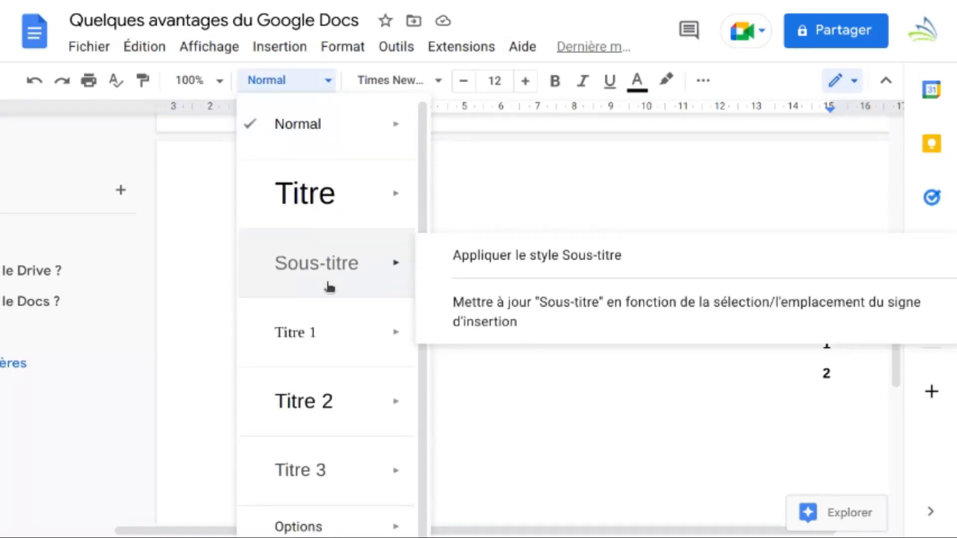
pyautogui.click(576, 351)
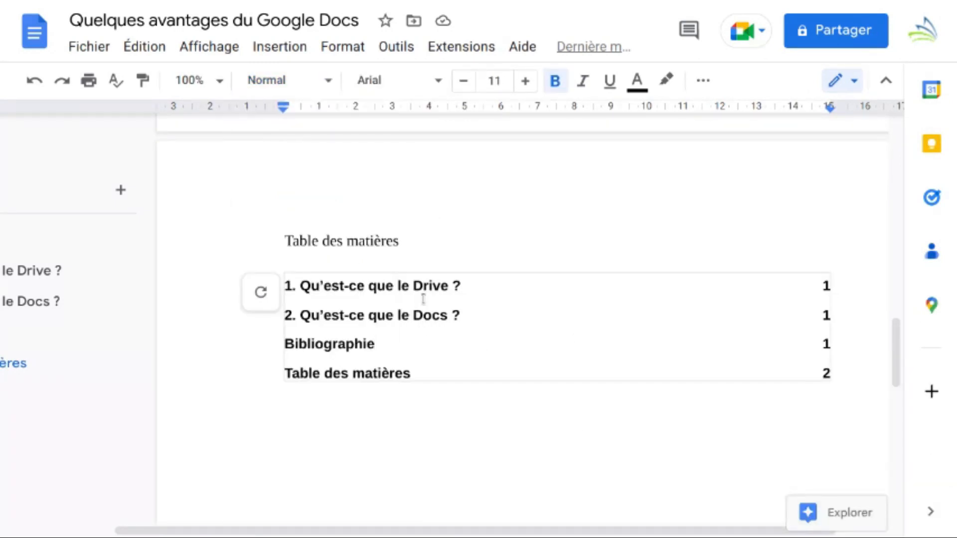